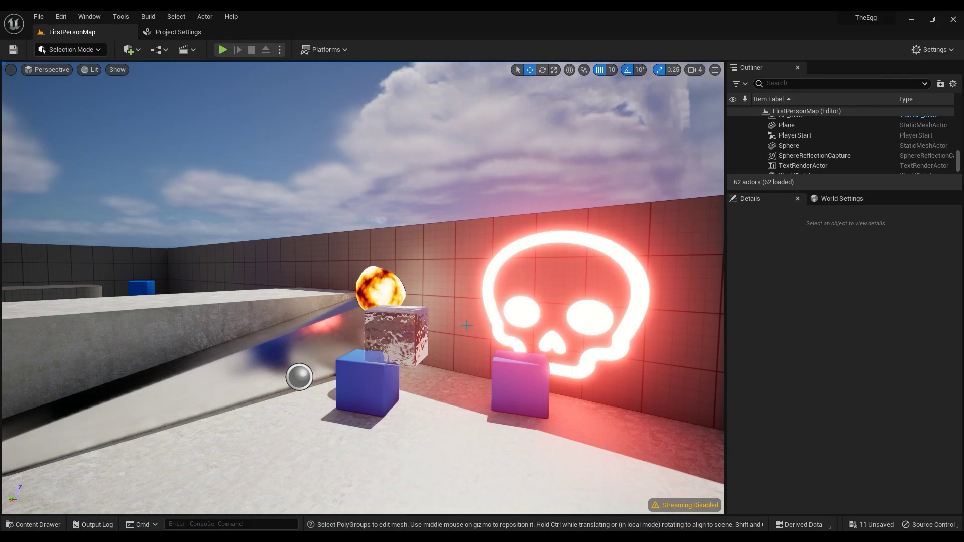
# - Switch the level editor from Selection mode to Modeling mode
pyautogui.moveTo(472, 330); pyautogui.dragTo(450, 336, button='right')
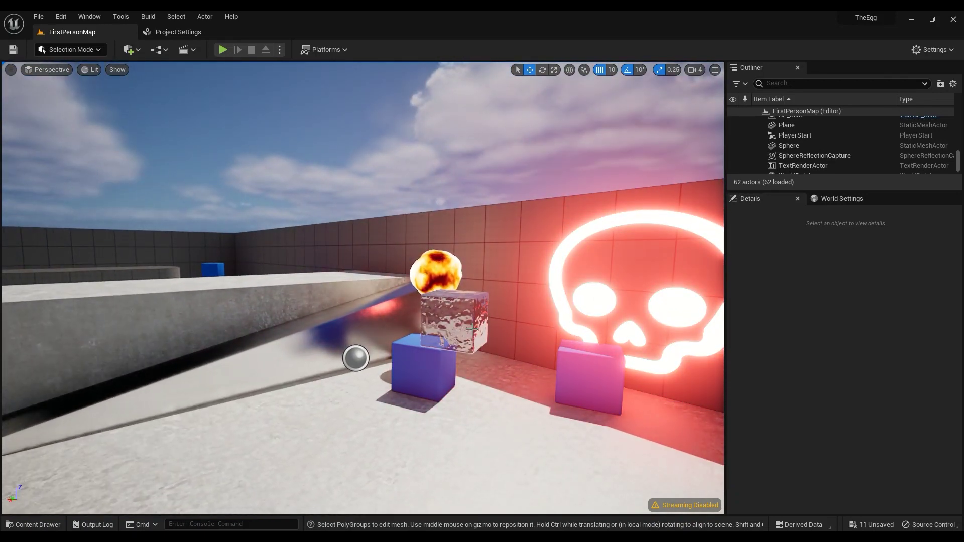
pyautogui.click(79, 52)
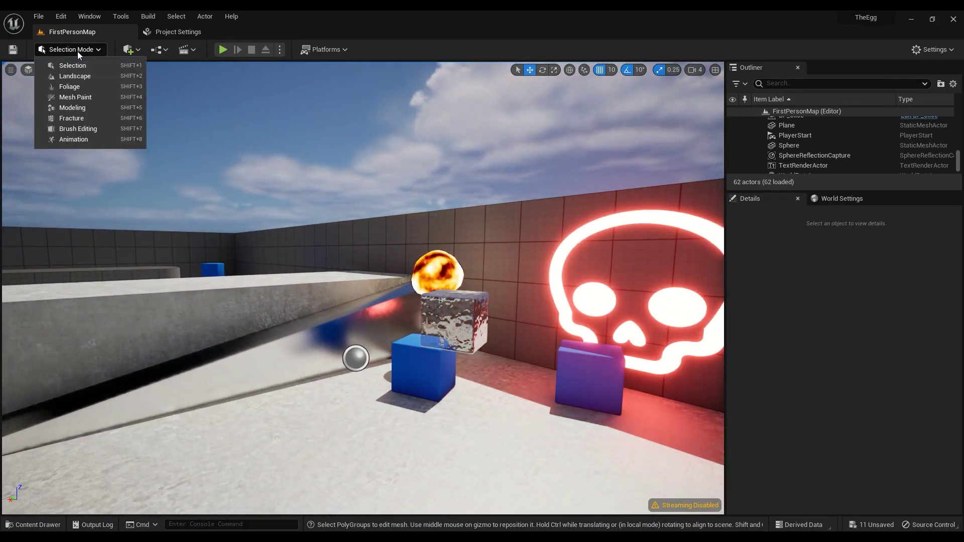
pyautogui.click(73, 109)
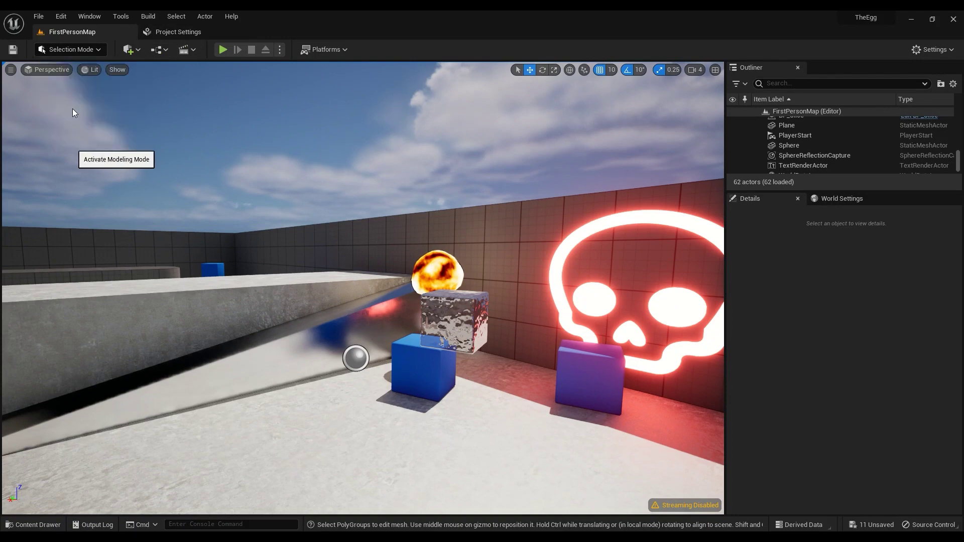
pyautogui.moveTo(476, 288); pyautogui.dragTo(301, 301, button='right')
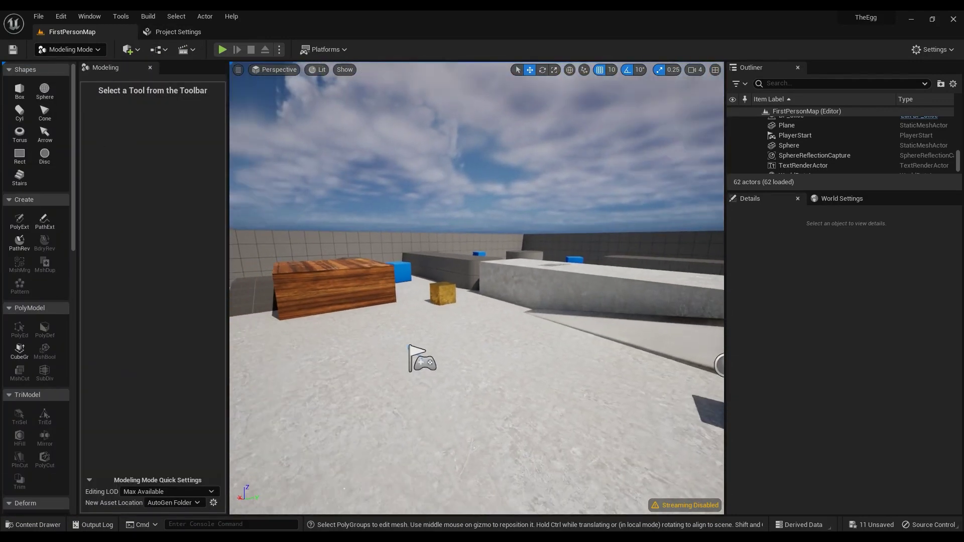
pyautogui.moveTo(521, 242); pyautogui.dragTo(446, 272, button='right')
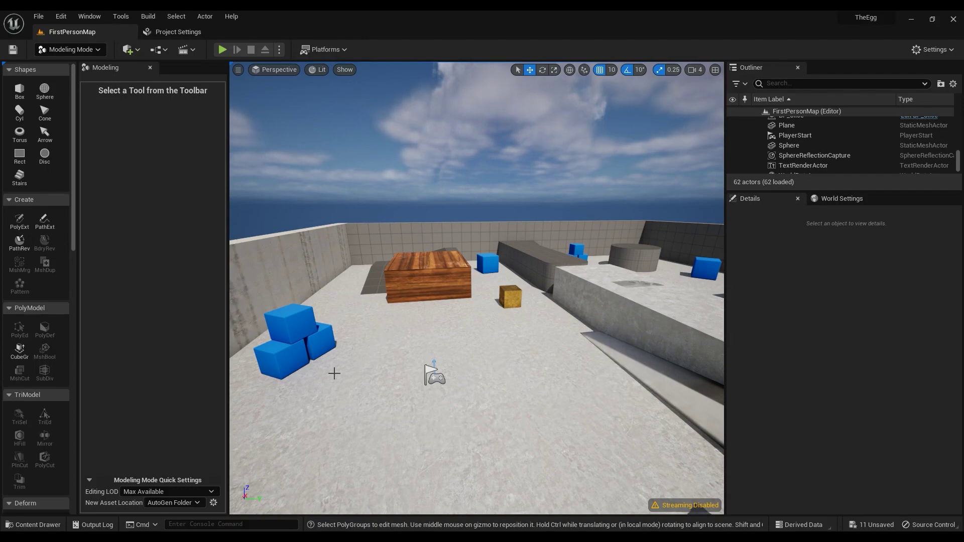
pyautogui.moveTo(477, 288); pyautogui.dragTo(410, 260, button='right')
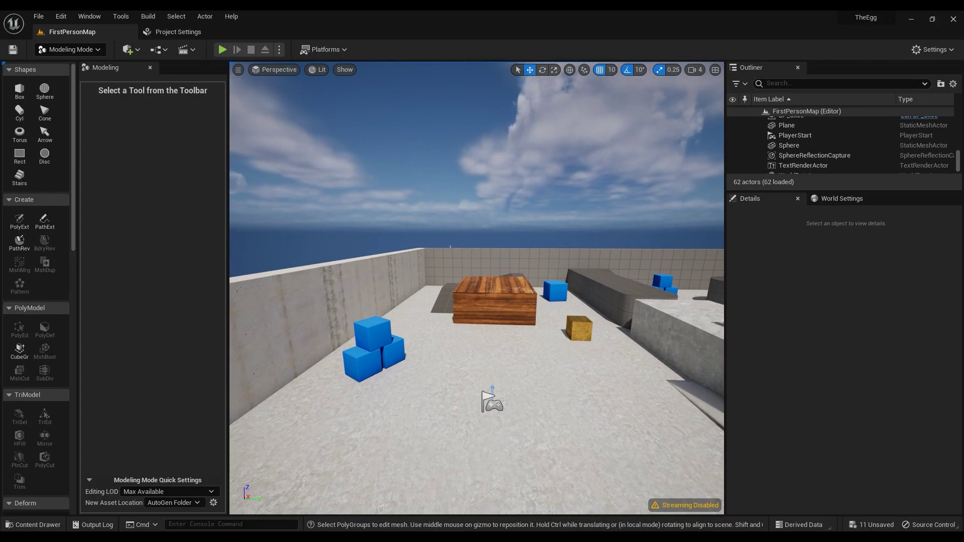
# - Create a 10000 by 10000 rectangle static mesh as a floor beside the existing level, shifting it along the green axis before accepting
pyautogui.click(20, 156)
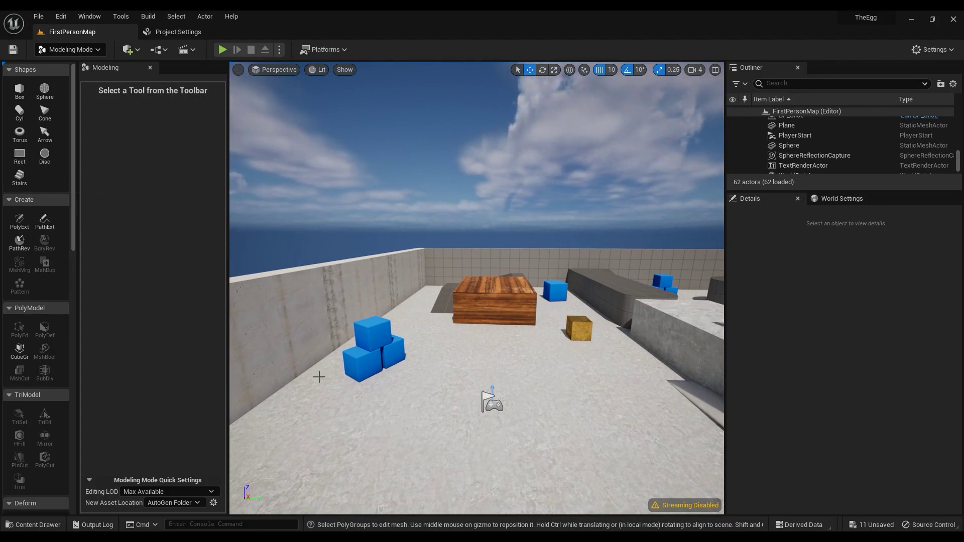
pyautogui.click(20, 156)
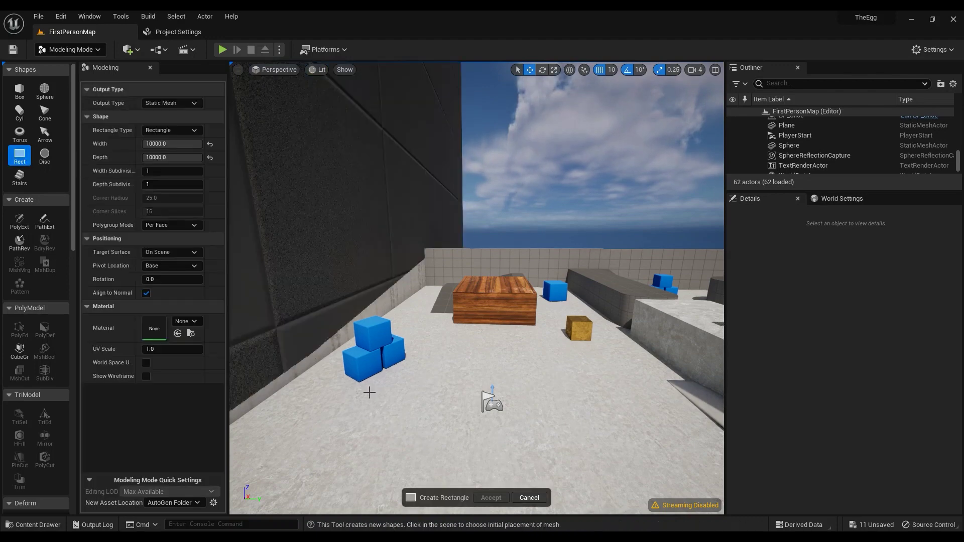
pyautogui.press('w')
pyautogui.moveTo(452, 349); pyautogui.dragTo(281, 349, button='right')
pyautogui.click(360, 316)
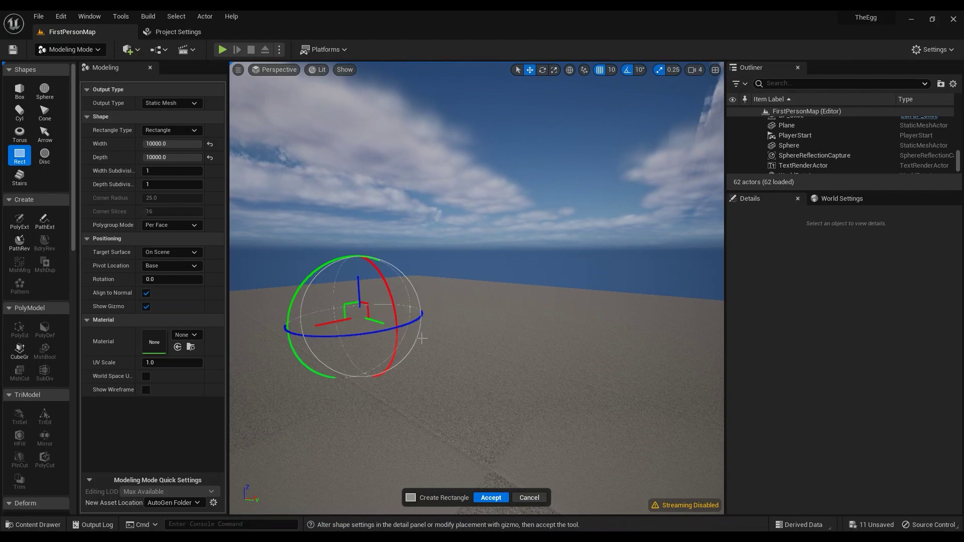
pyautogui.moveTo(360, 316); pyautogui.dragTo(418, 279, button='right')
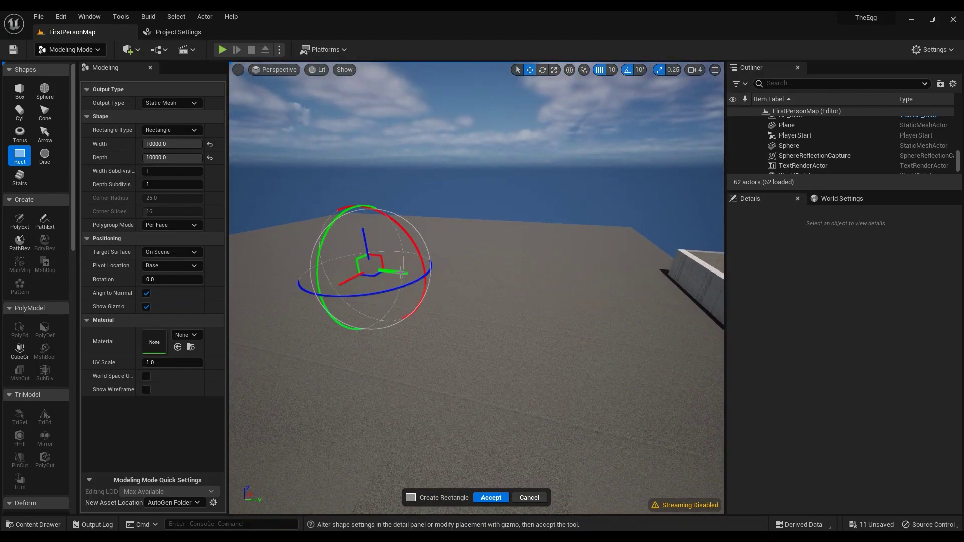
pyautogui.moveTo(402, 272); pyautogui.dragTo(341, 265)
pyautogui.click(491, 497)
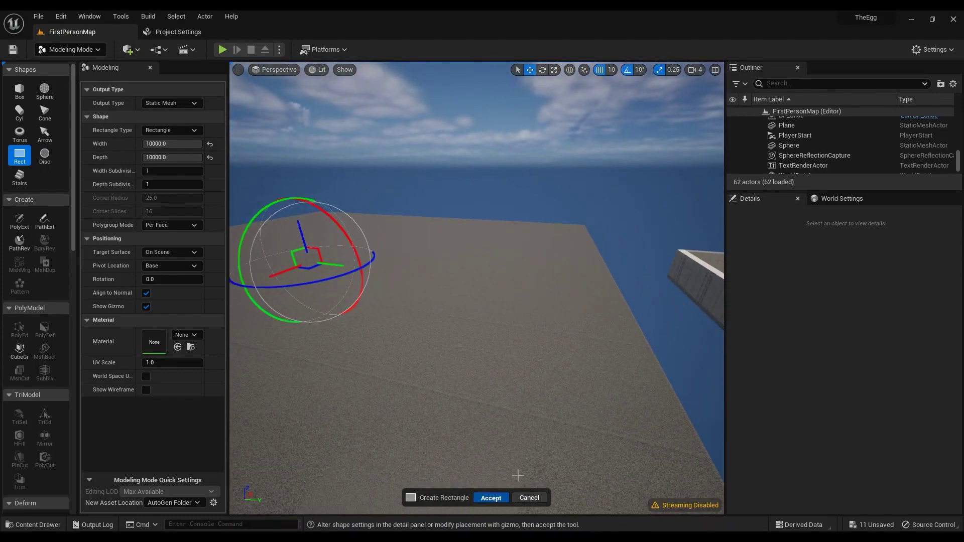
pyautogui.moveTo(542, 357)
pyautogui.mouseDown(button='right')
pyautogui.moveTo(523, 347)
pyautogui.moveTo(518, 354)
pyautogui.moveTo(538, 372)
pyautogui.mouseUp(button='right')
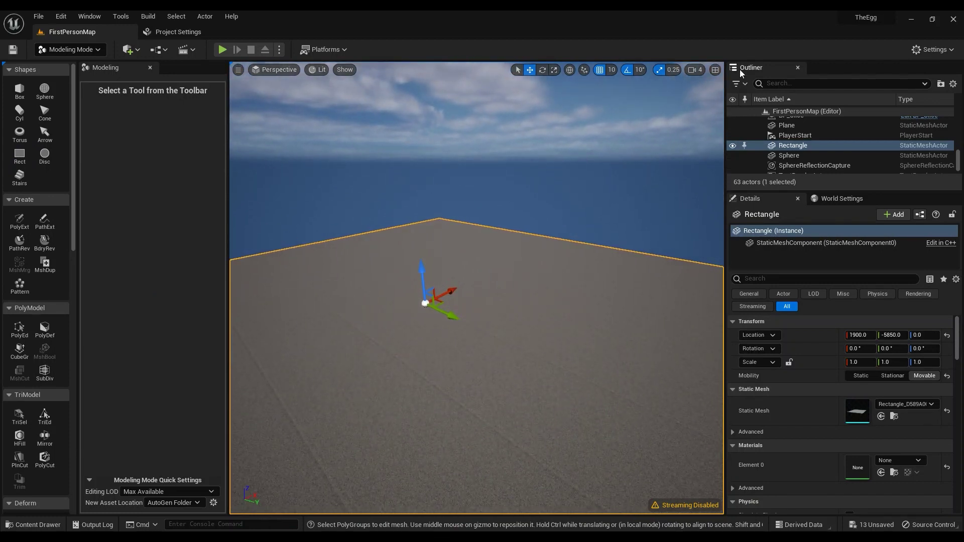
# - Switch the viewport to the orthographic Top view and frame the whole rectangle
pyautogui.click(307, 70)
pyautogui.moveTo(291, 74)
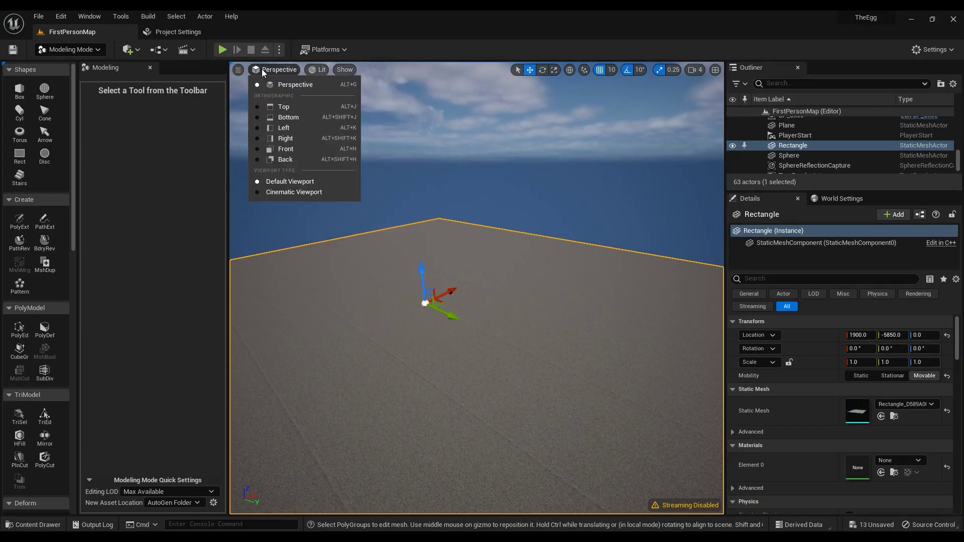
pyautogui.click(275, 107)
pyautogui.moveTo(477, 277); pyautogui.dragTo(267, 471, button='right')
pyautogui.scroll(-5, 417, 376)
pyautogui.moveTo(465, 282); pyautogui.dragTo(491, 376, button='right')
pyautogui.scroll(2, 464, 380)
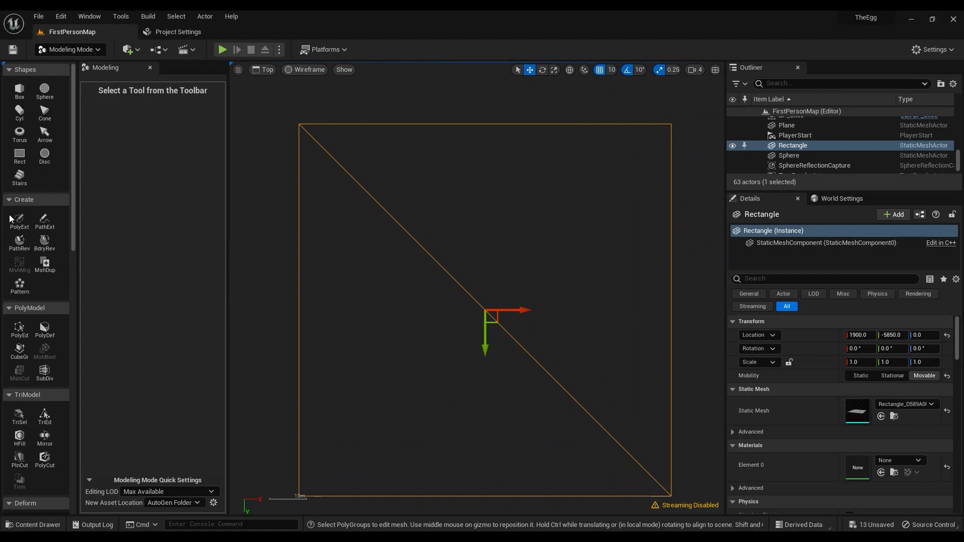
# - Draw a closed, irregular wall outline with several right-angled recesses inside the rectangle using Path Extrude
pyautogui.click(50, 225)
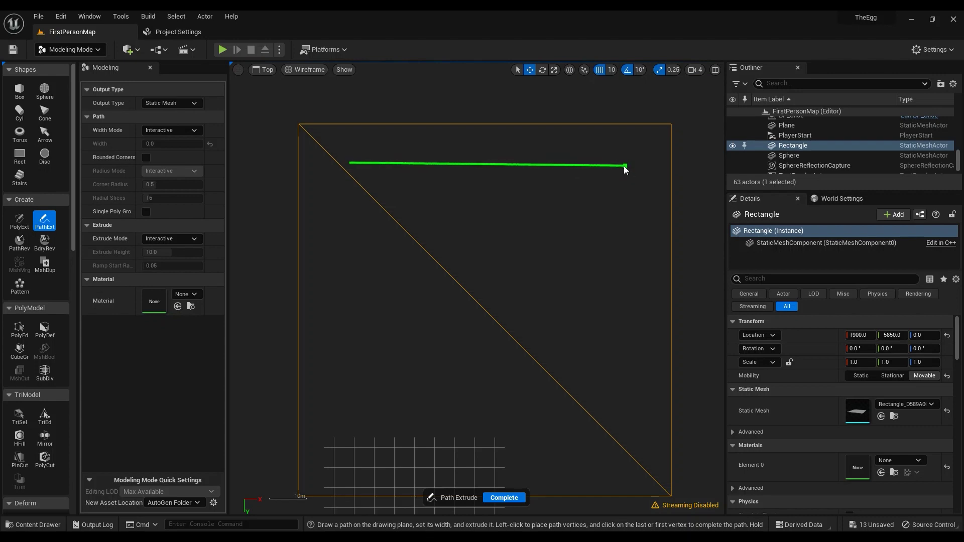
pyautogui.click(598, 165)
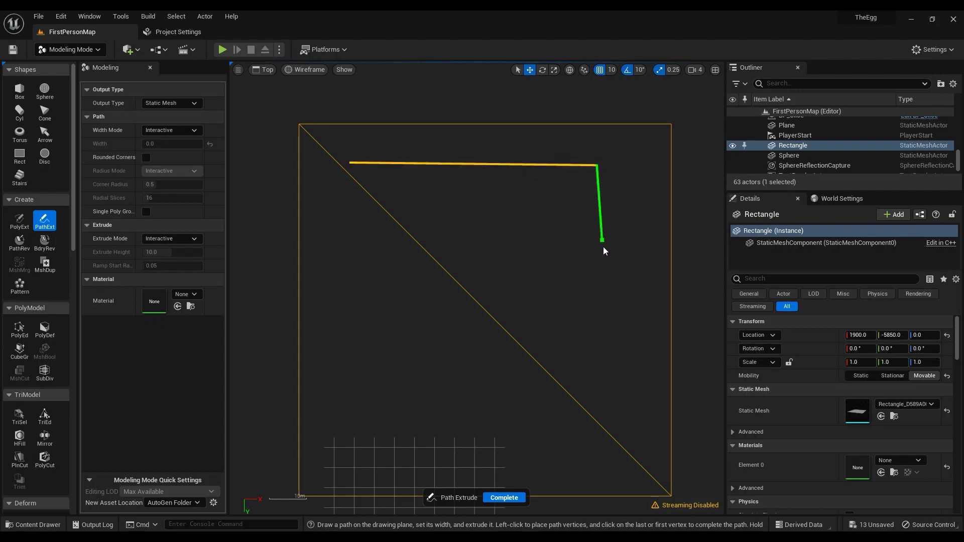
pyautogui.click(595, 342)
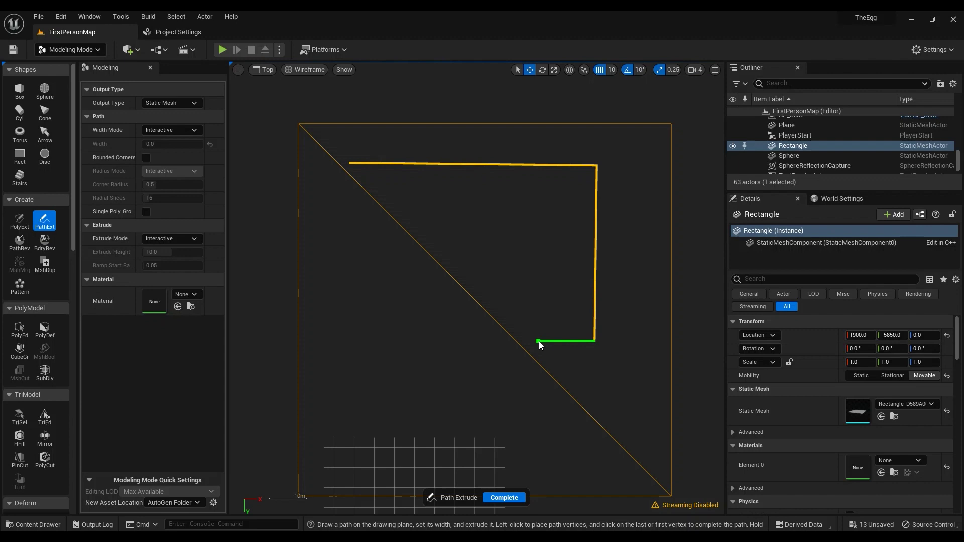
pyautogui.click(544, 341)
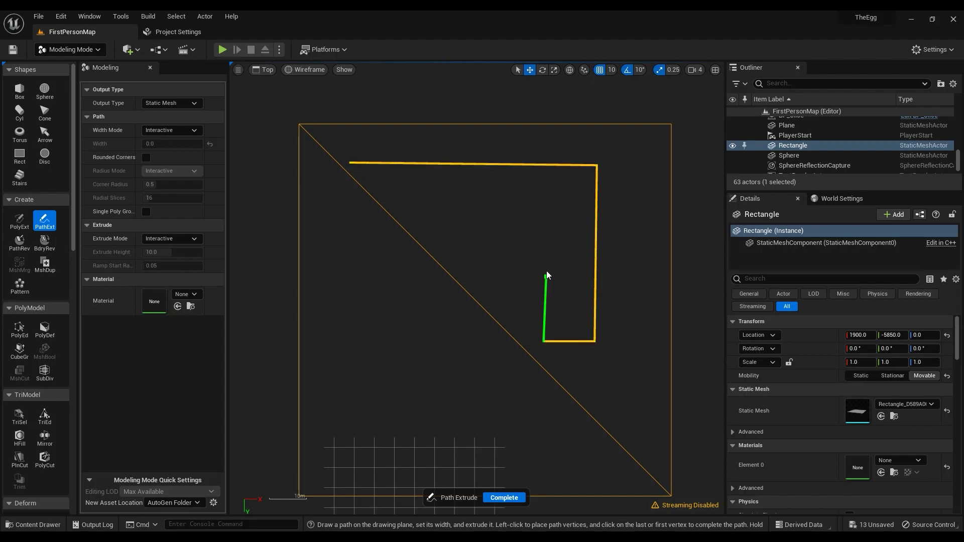
pyautogui.click(547, 198)
pyautogui.click(504, 198)
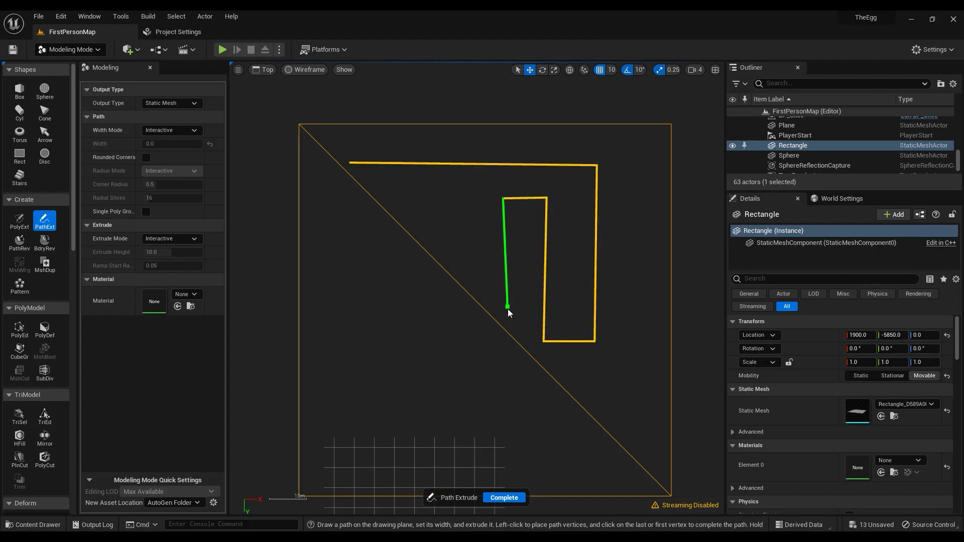
pyautogui.click(513, 407)
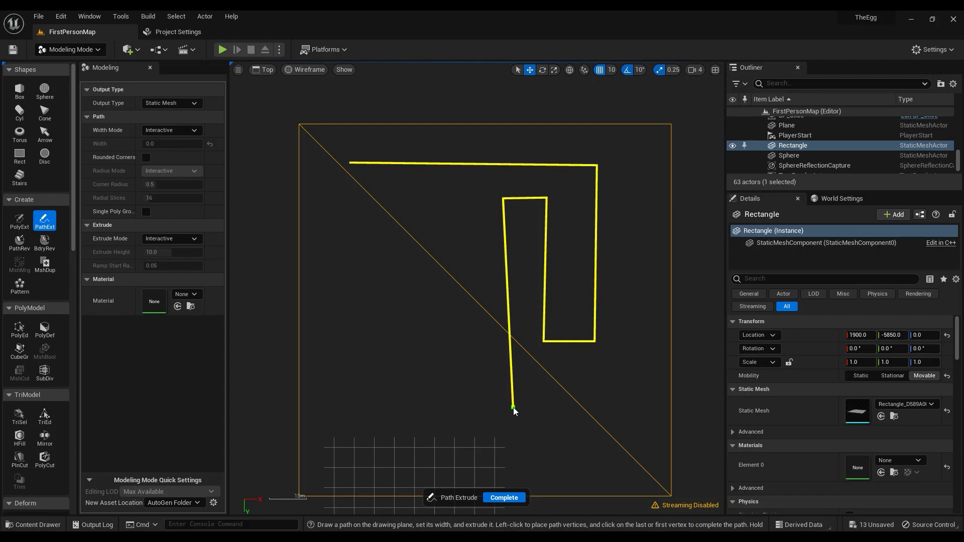
pyautogui.click(630, 403)
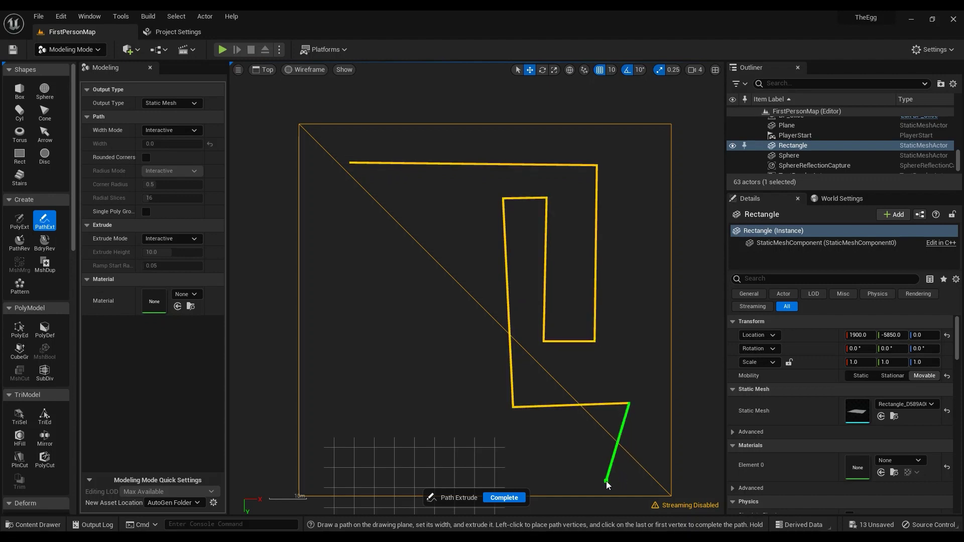
pyautogui.click(632, 482)
pyautogui.click(374, 478)
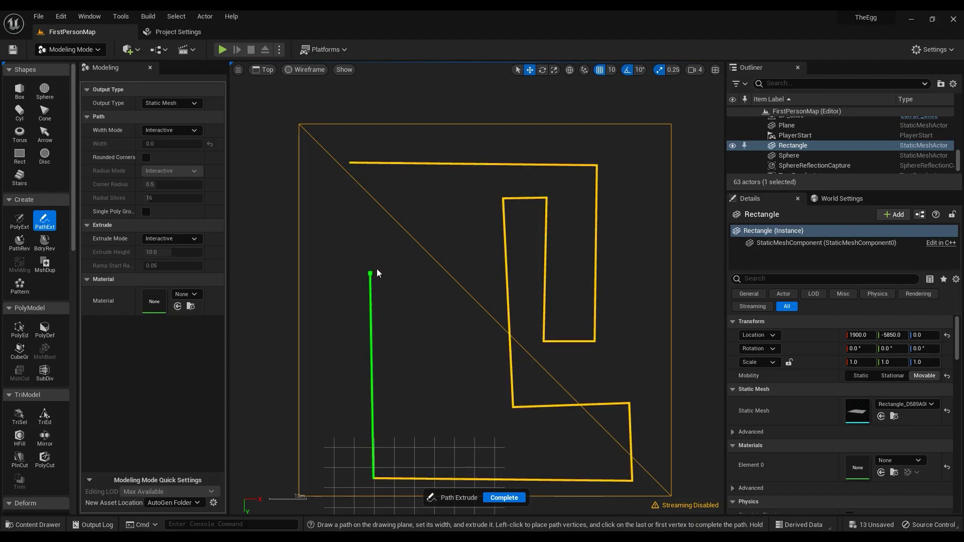
pyautogui.click(387, 348)
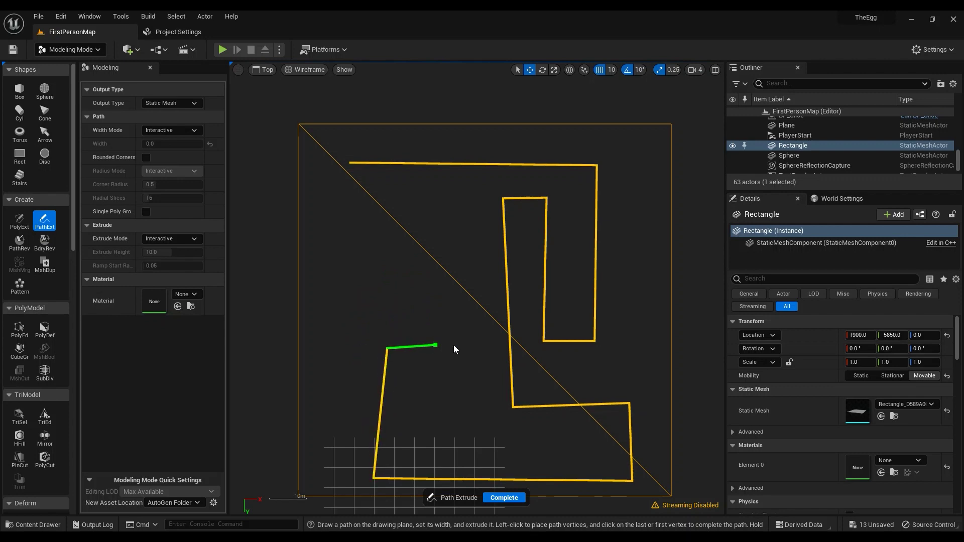
pyautogui.click(465, 345)
pyautogui.click(465, 309)
pyautogui.click(330, 309)
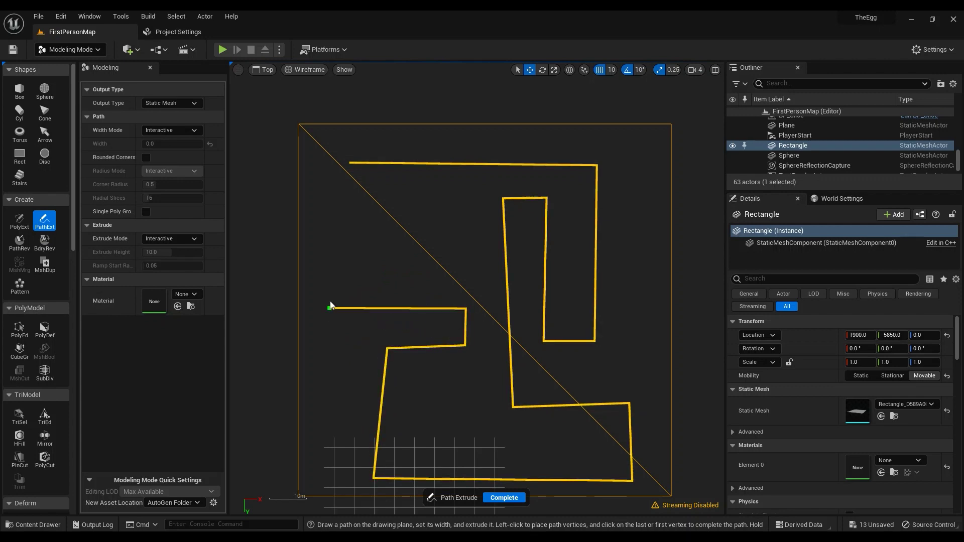
pyautogui.click(332, 166)
pyautogui.click(349, 163)
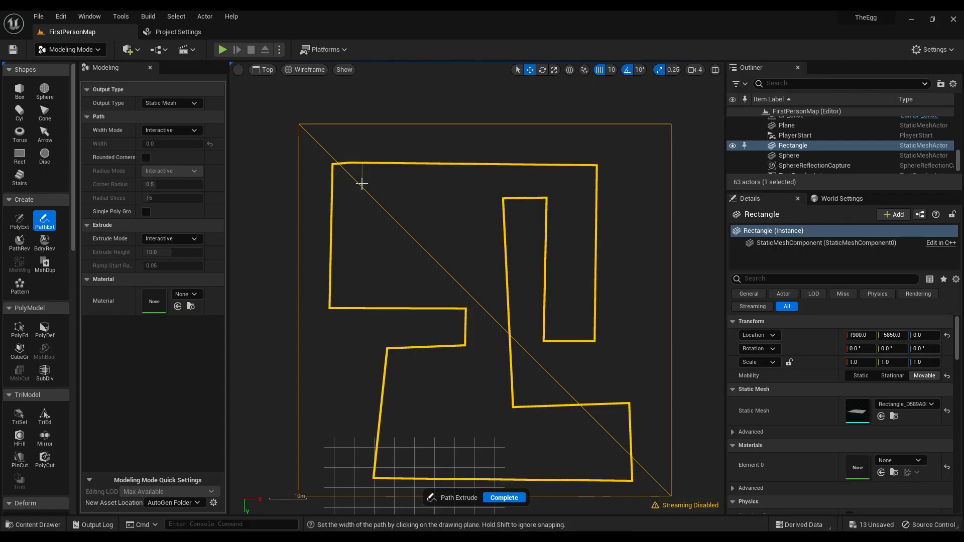
# - Return the viewport to Perspective and set the path width to 200
pyautogui.click(266, 71)
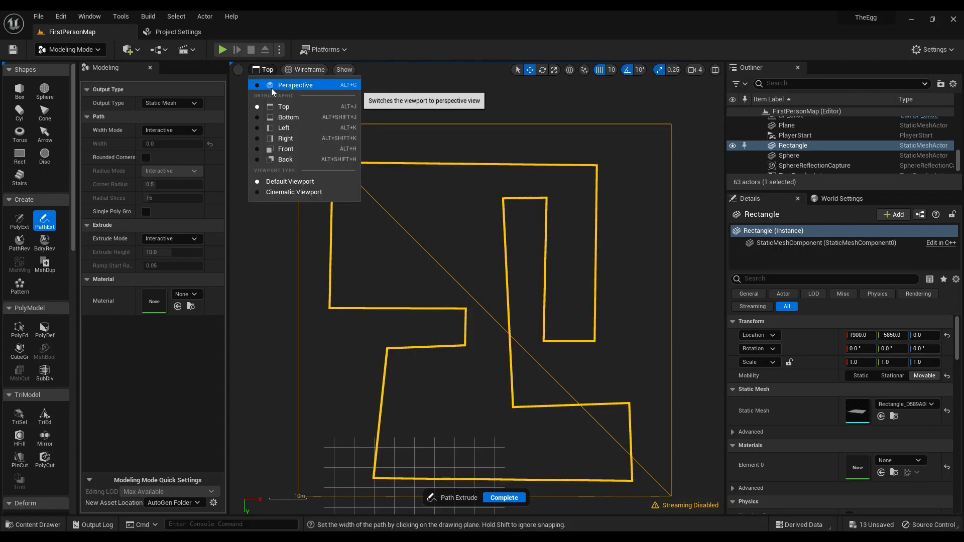
pyautogui.click(271, 89)
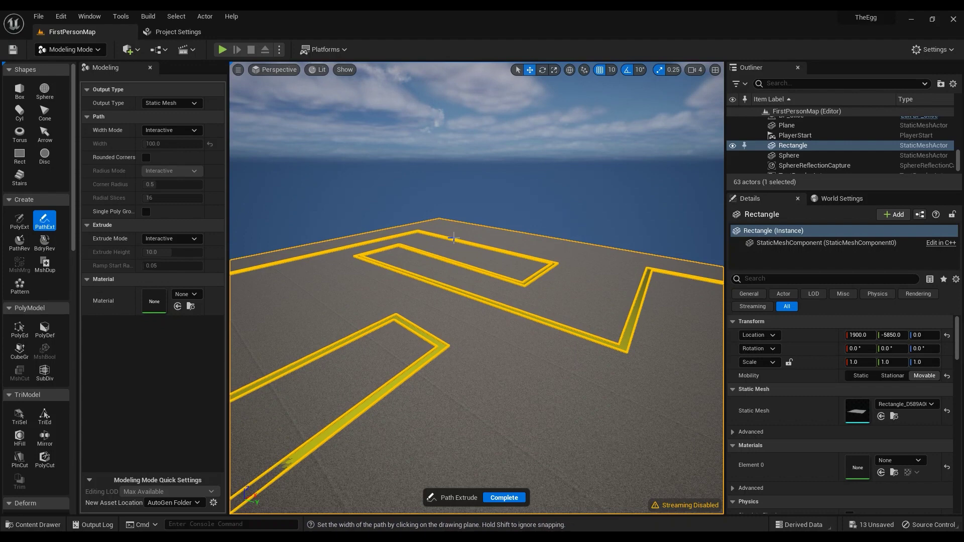
pyautogui.click(453, 237)
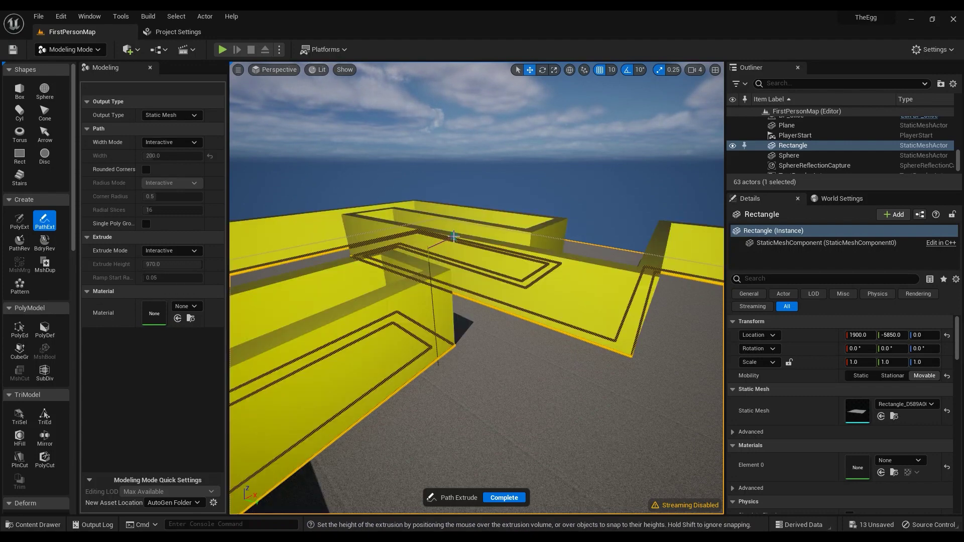
# - Extrude the path upward into tall walls and complete the Path Extrude tool
pyautogui.moveTo(619, 234); pyautogui.dragTo(743, 235, button='right')
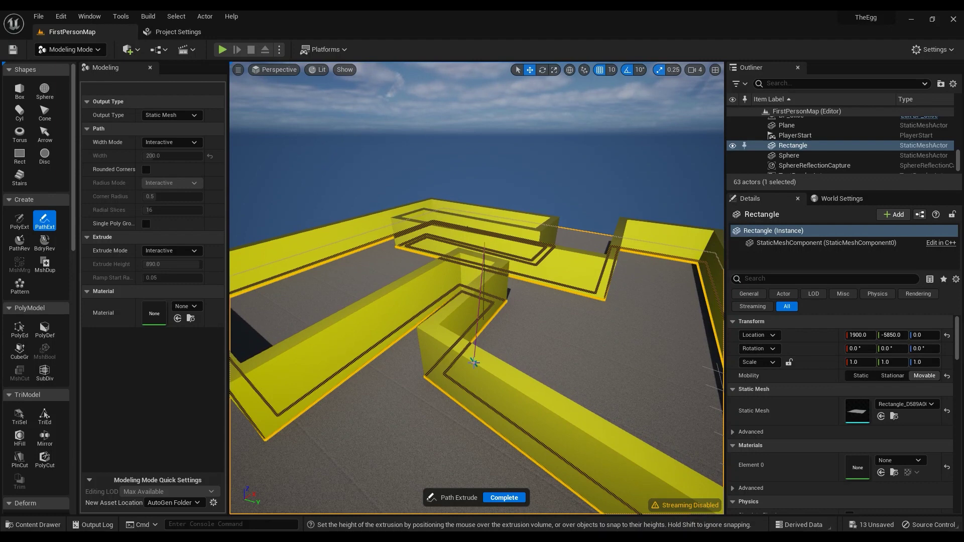
pyautogui.click(573, 334)
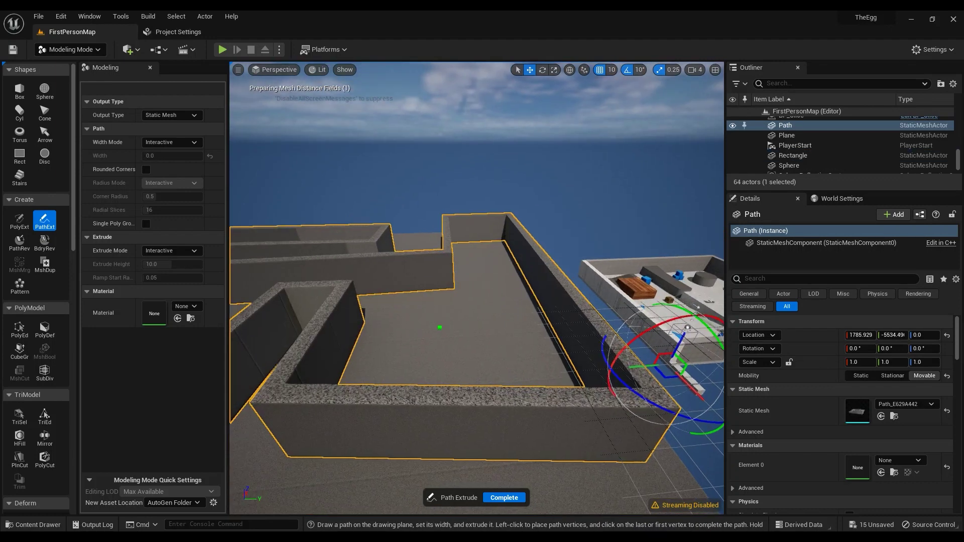
pyautogui.moveTo(440, 327); pyautogui.dragTo(321, 321, button='right')
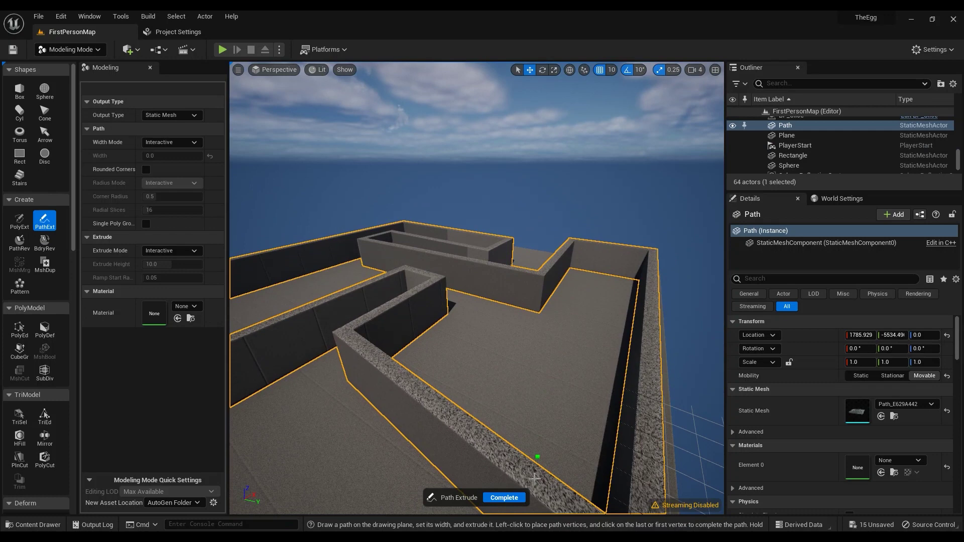
pyautogui.click(504, 498)
# - Duplicate the floor rectangle upward as a ceiling over the walls and delete the copy
pyautogui.moveTo(504, 498); pyautogui.dragTo(396, 480, button='right')
pyautogui.moveTo(492, 477); pyautogui.dragTo(517, 361, button='right')
pyautogui.click(481, 378)
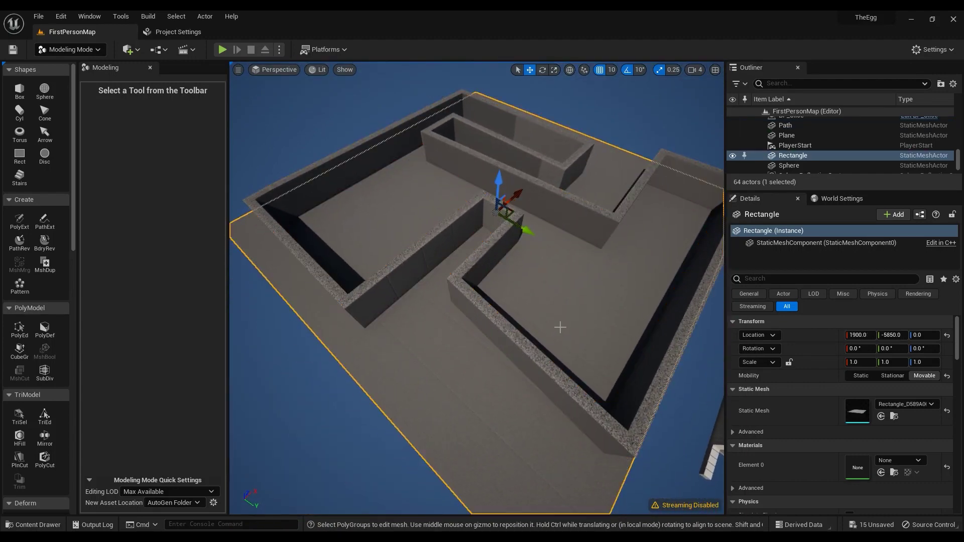
pyautogui.moveTo(560, 328)
pyautogui.mouseDown(button='right')
pyautogui.moveTo(553, 271)
pyautogui.moveTo(561, 324)
pyautogui.mouseUp(button='right')
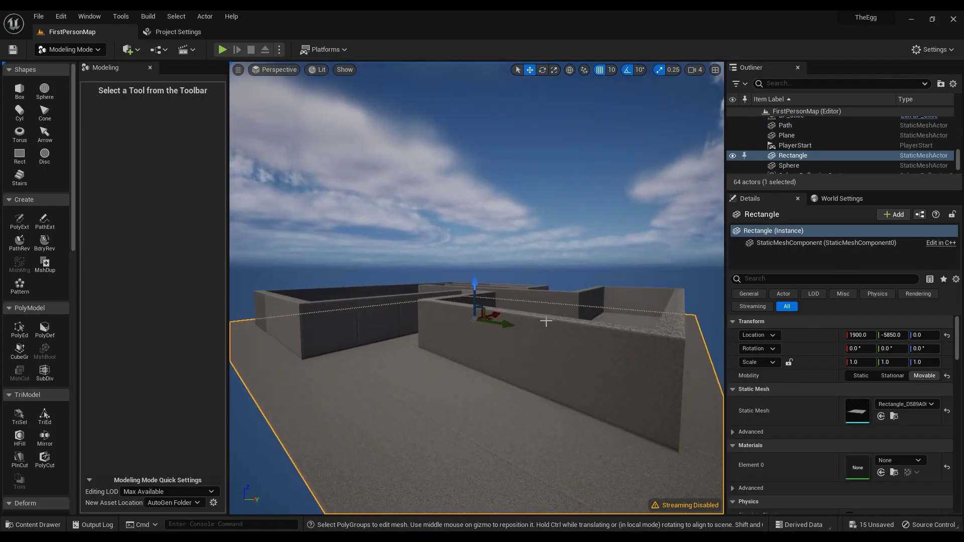
pyautogui.keyDown('alt'); pyautogui.moveTo(474, 282); pyautogui.dragTo(473, 202); pyautogui.keyUp('alt')
pyautogui.press('Delete')
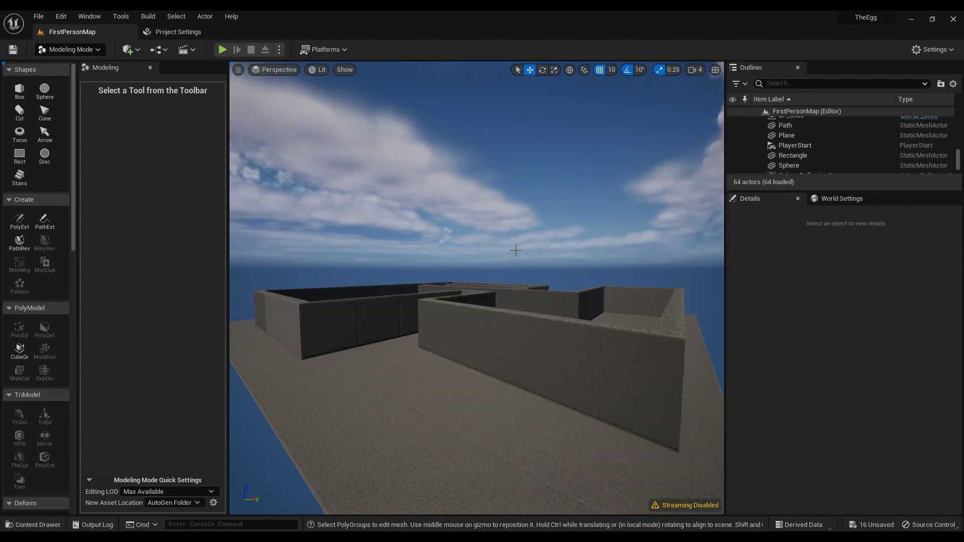
pyautogui.moveTo(492, 279); pyautogui.dragTo(498, 338, button='right')
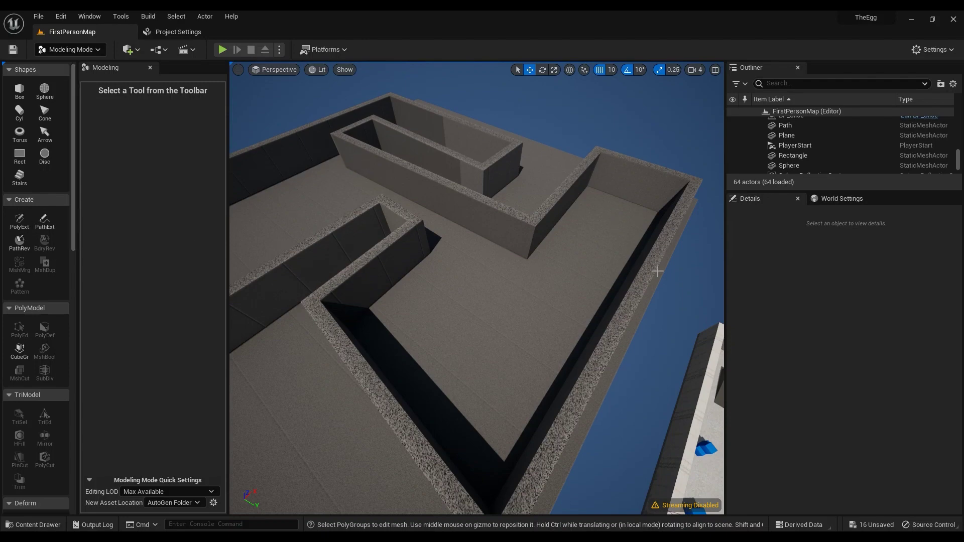
# - In the Top view, draw a closed Polygon Extrude outline following the wall path's corners all the way around
pyautogui.moveTo(536, 244)
pyautogui.mouseDown(button='right')
pyautogui.moveTo(482, 256)
pyautogui.moveTo(532, 243)
pyautogui.mouseUp(button='right')
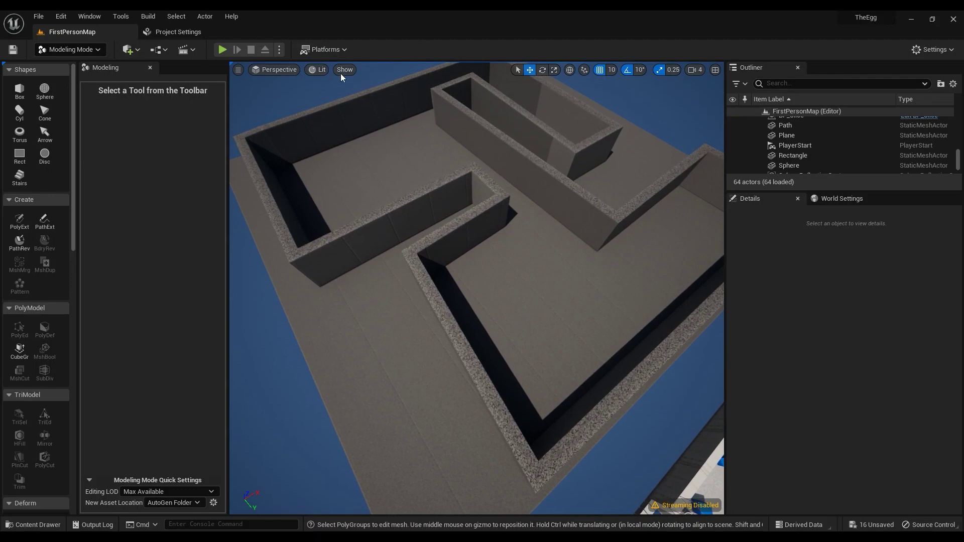
pyautogui.click(275, 69)
pyautogui.click(282, 107)
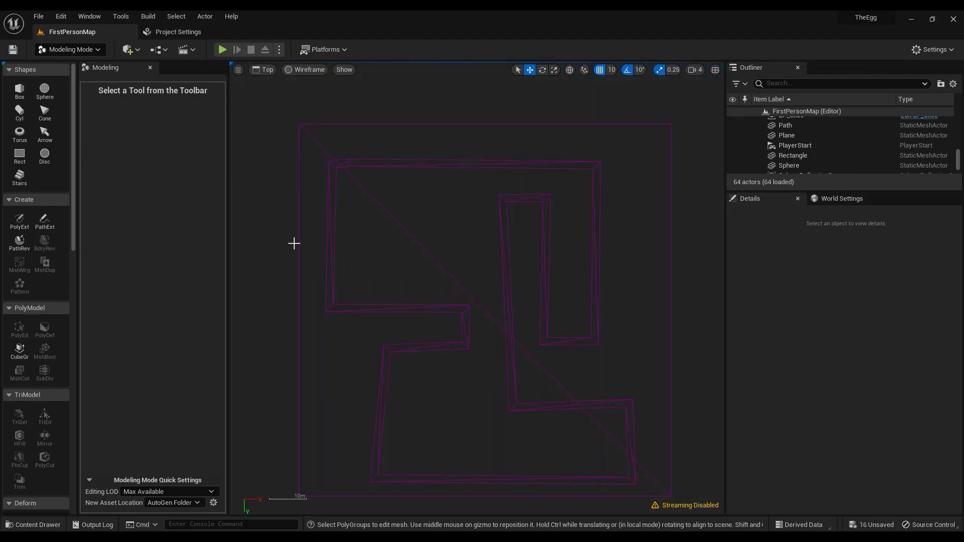
pyautogui.click(19, 221)
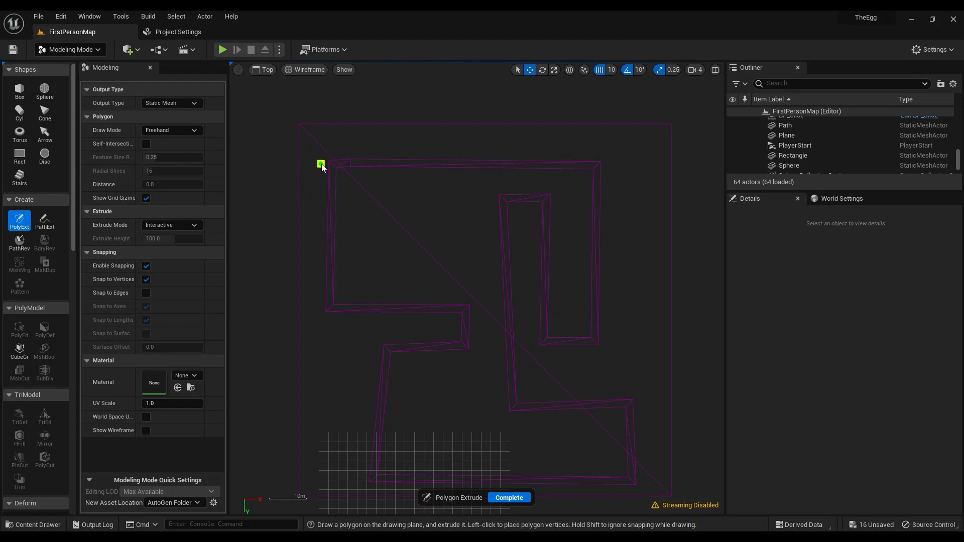
pyautogui.moveTo(336, 167)
pyautogui.mouseDown()
pyautogui.moveTo(601, 167)
pyautogui.moveTo(613, 346)
pyautogui.moveTo(540, 344)
pyautogui.moveTo(542, 203)
pyautogui.mouseUp()
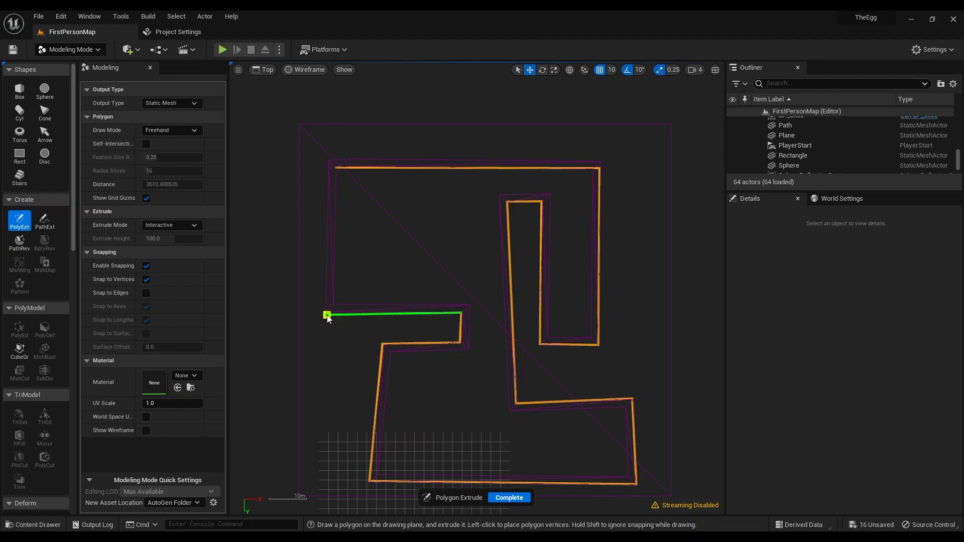
pyautogui.click(328, 167)
# - Return to the Perspective view, complete the thin polygon extrusion, and raise it to Z 890 as a ceiling over the walls
pyautogui.click(268, 70)
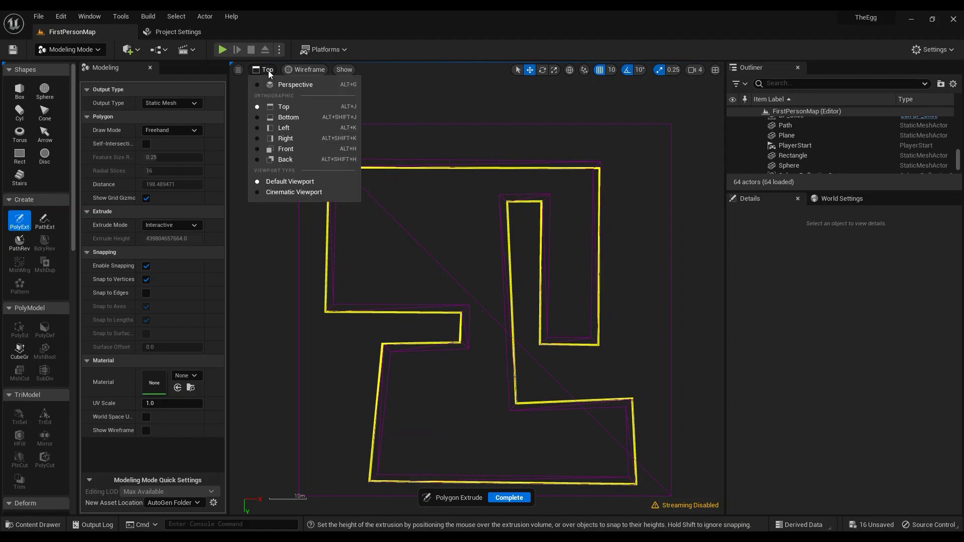
pyautogui.click(266, 86)
pyautogui.moveTo(468, 245); pyautogui.dragTo(468, 150, button='right')
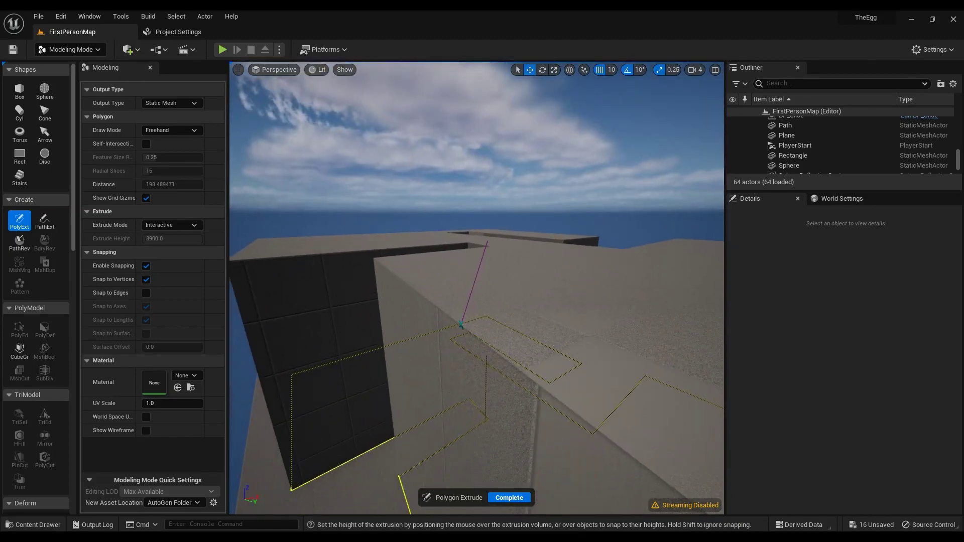
pyautogui.moveTo(471, 262); pyautogui.dragTo(550, 267, button='right')
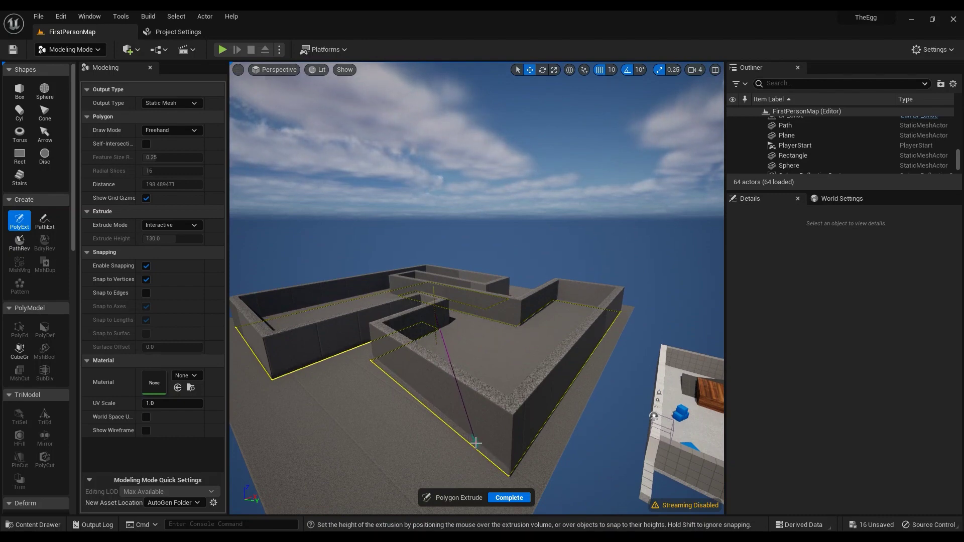
pyautogui.click(510, 497)
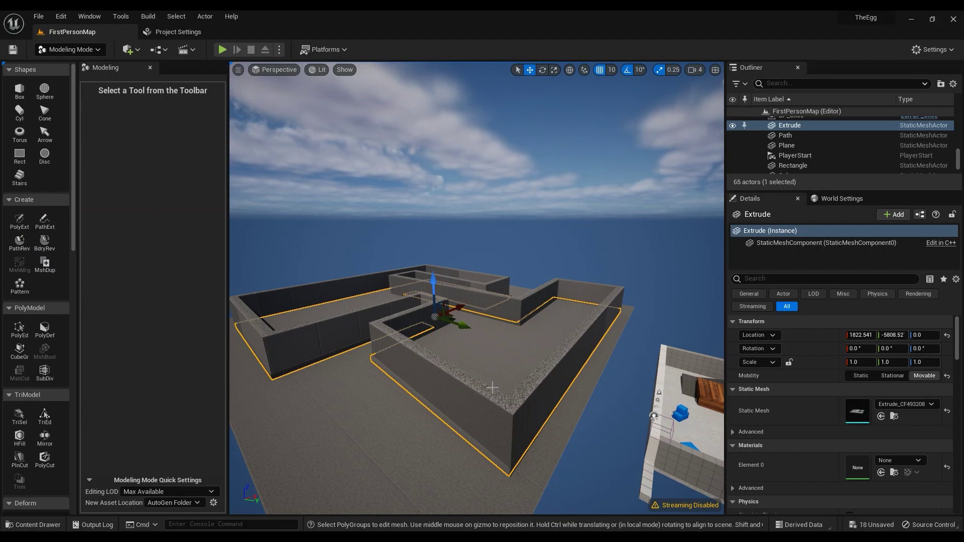
pyautogui.moveTo(431, 278); pyautogui.dragTo(425, 248)
pyautogui.moveTo(446, 284); pyautogui.dragTo(420, 266, button='right')
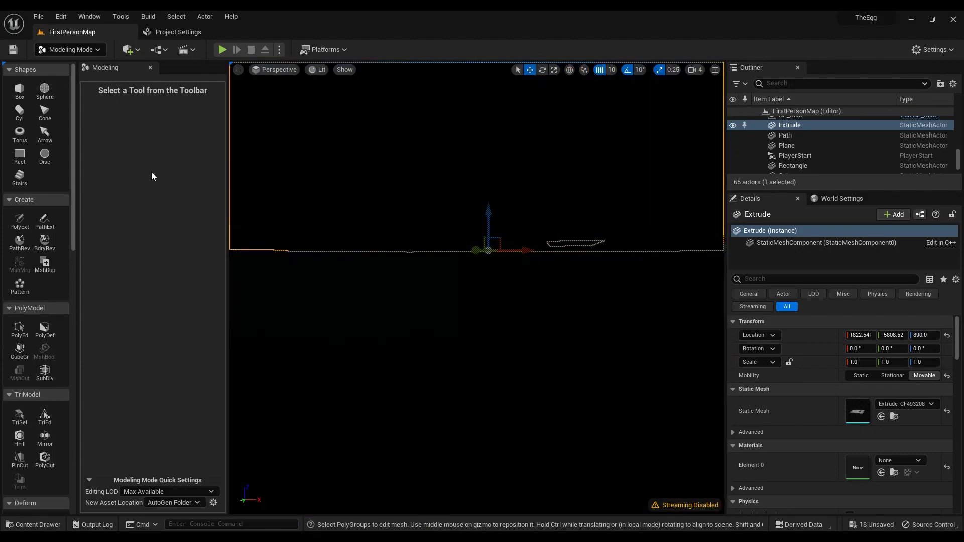
# - Add a point light inside the enclosed area and move it along Y to -2670
pyautogui.click(134, 51)
pyautogui.moveTo(156, 143)
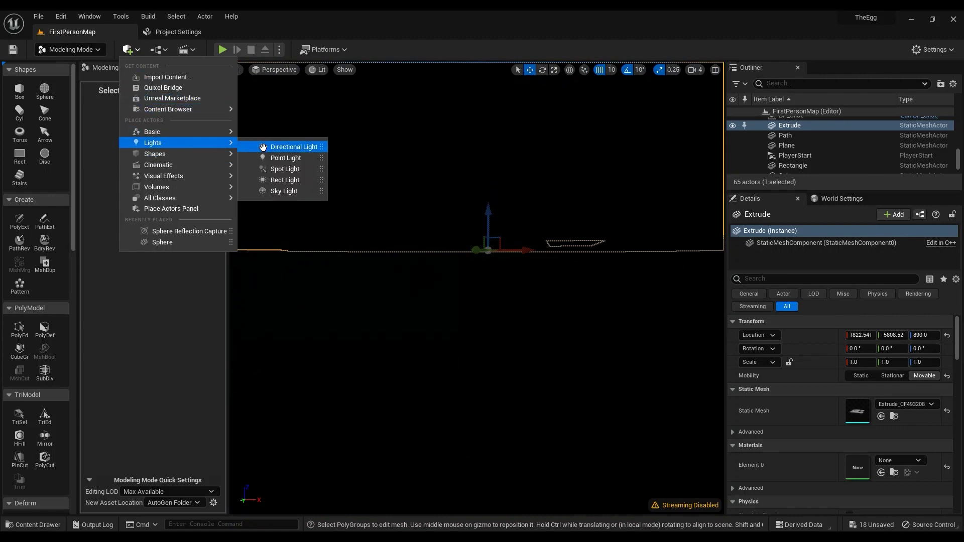
pyautogui.click(273, 159)
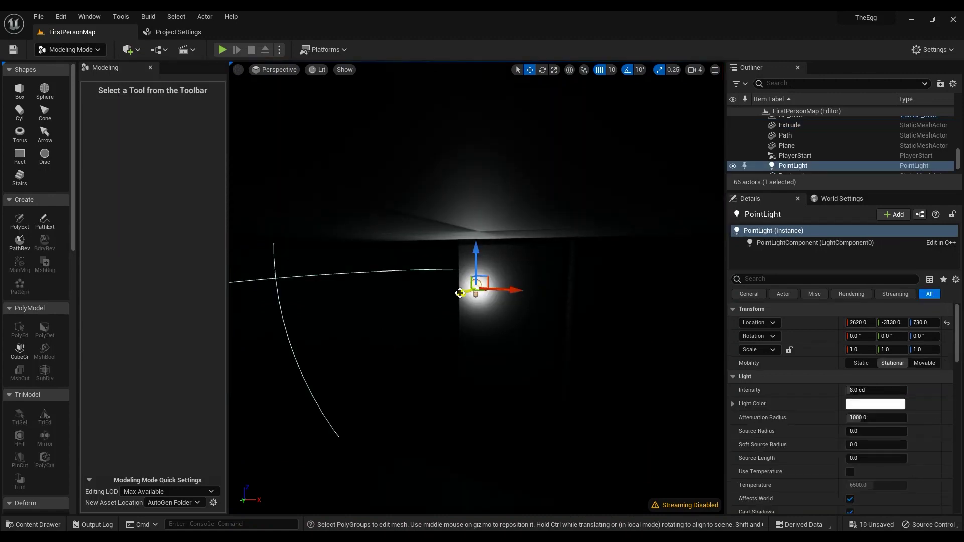
pyautogui.moveTo(460, 293); pyautogui.dragTo(382, 352)
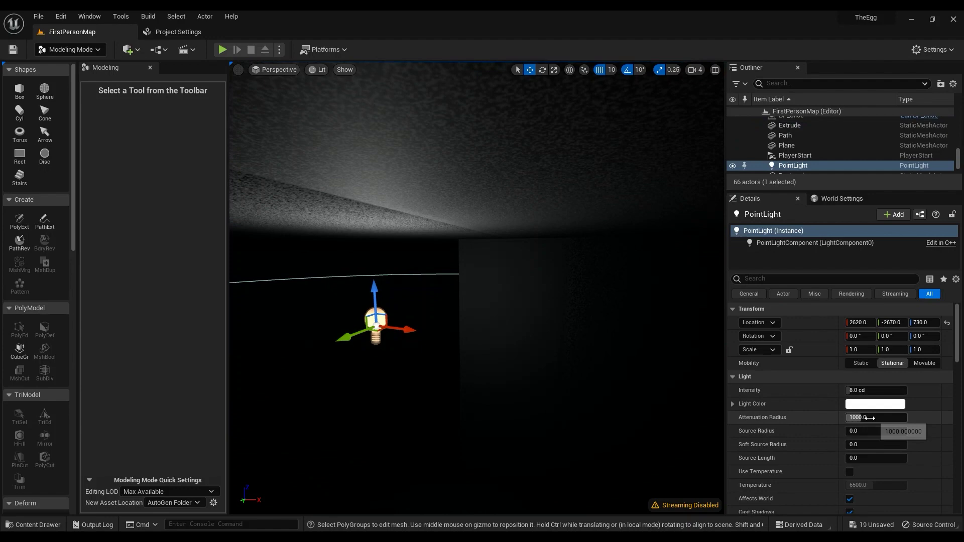
# - Set the point light's attenuation radius to about 2892 and intensity to 160 cd, and turn off Cast Shadows
pyautogui.moveTo(867, 418); pyautogui.dragTo(899, 418)
pyautogui.moveTo(863, 390); pyautogui.dragTo(907, 391)
pyautogui.scroll(-1, 852, 493)
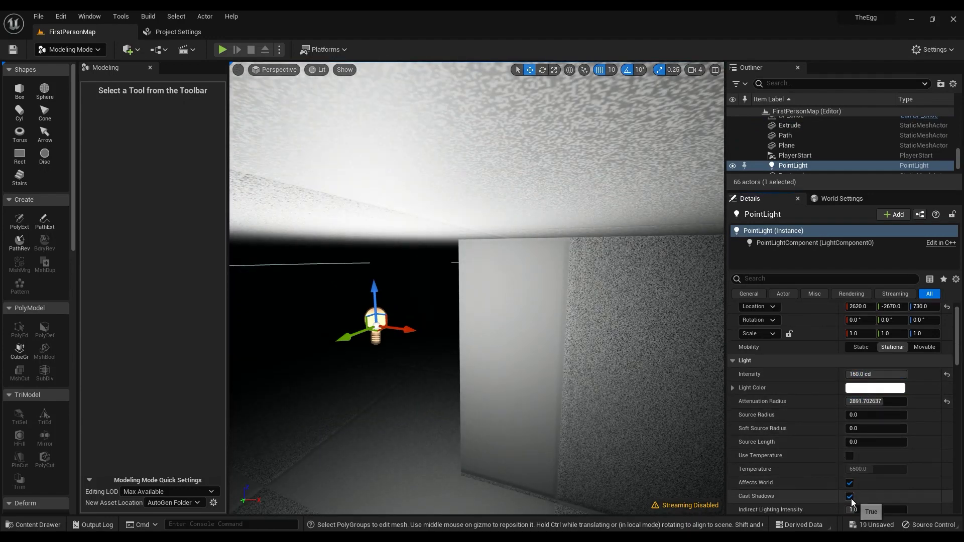
pyautogui.click(849, 497)
pyautogui.press('w')
pyautogui.moveTo(608, 365)
pyautogui.mouseDown(button='right')
pyautogui.moveTo(563, 352)
pyautogui.moveTo(598, 367)
pyautogui.moveTo(653, 357)
pyautogui.moveTo(618, 359)
pyautogui.mouseUp(button='right')
pyautogui.press('s')
pyautogui.press('w')
pyautogui.press('s')
pyautogui.moveTo(608, 404); pyautogui.dragTo(615, 372, button='right')
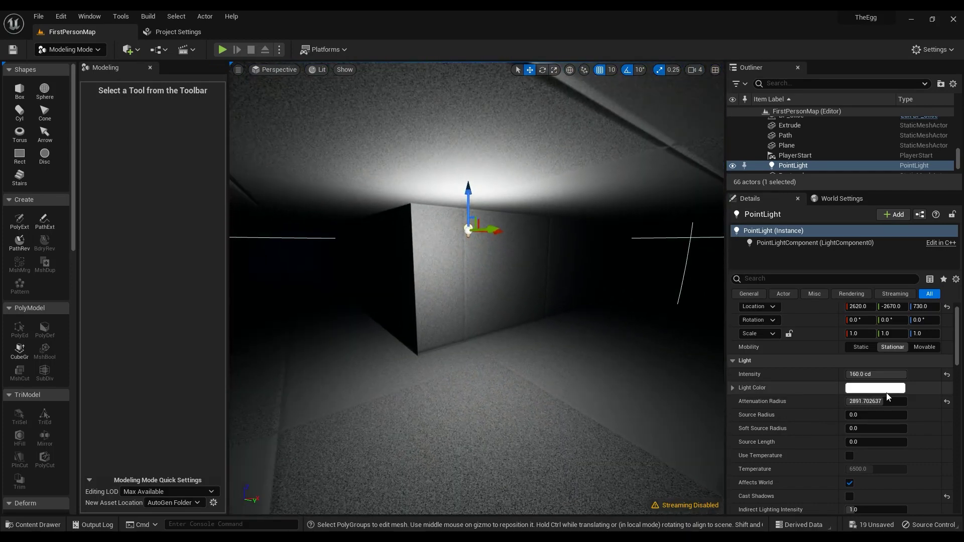
# - Select the wall mesh and locate its generated static mesh asset in the project content
pyautogui.click(508, 258)
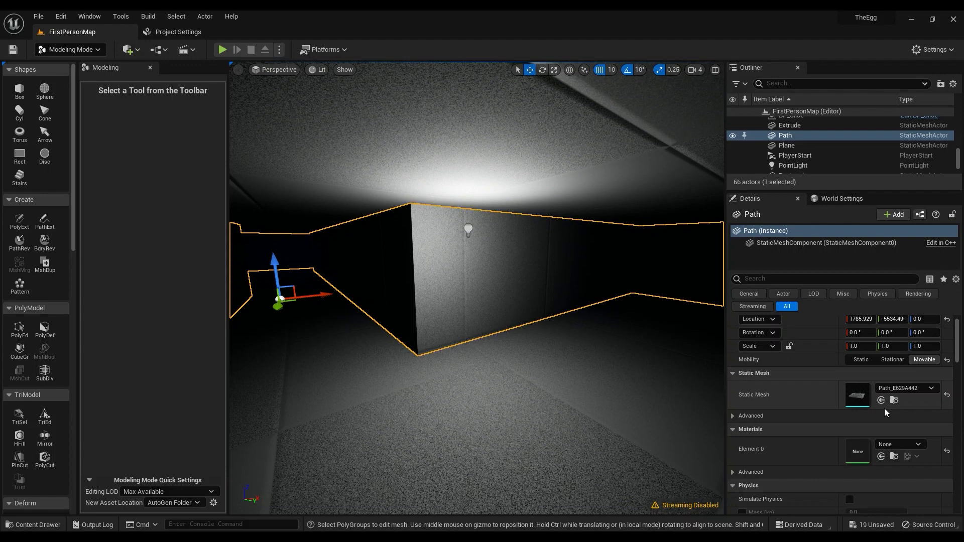
pyautogui.click(894, 400)
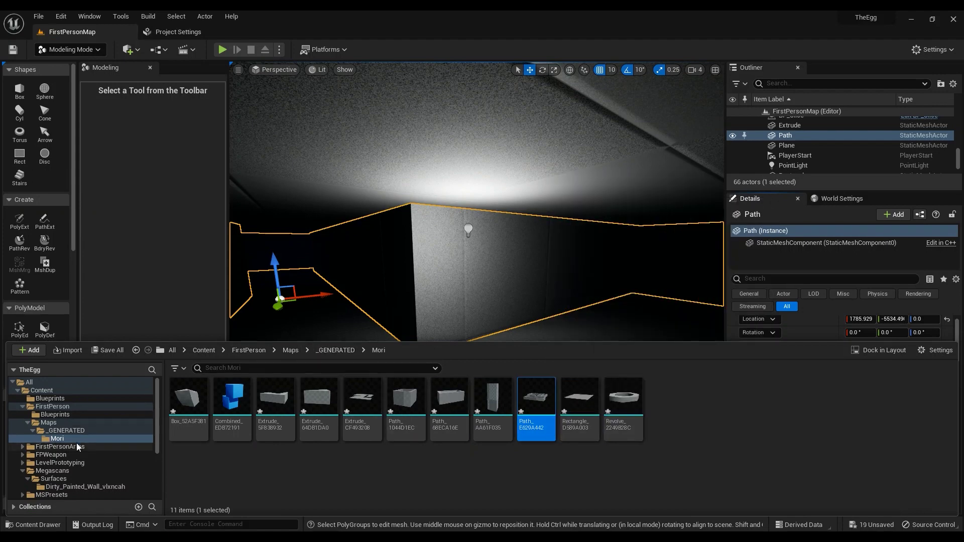
pyautogui.moveTo(528, 402)
pyautogui.mouseDown()
pyautogui.moveTo(62, 450)
pyautogui.moveTo(53, 468)
pyautogui.moveTo(55, 459)
pyautogui.moveTo(495, 429)
pyautogui.moveTo(536, 405)
pyautogui.mouseUp()
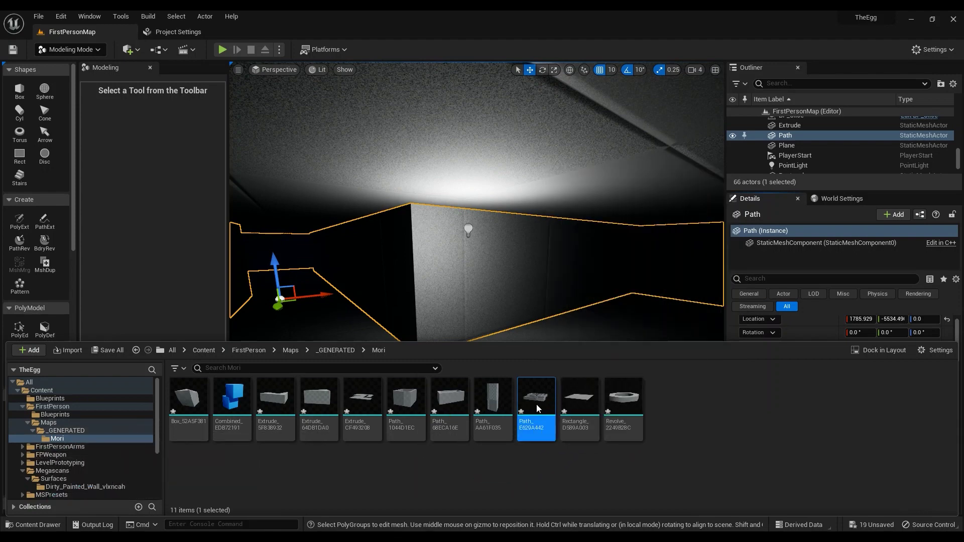
pyautogui.moveTo(617, 305); pyautogui.dragTo(526, 308, button='right')
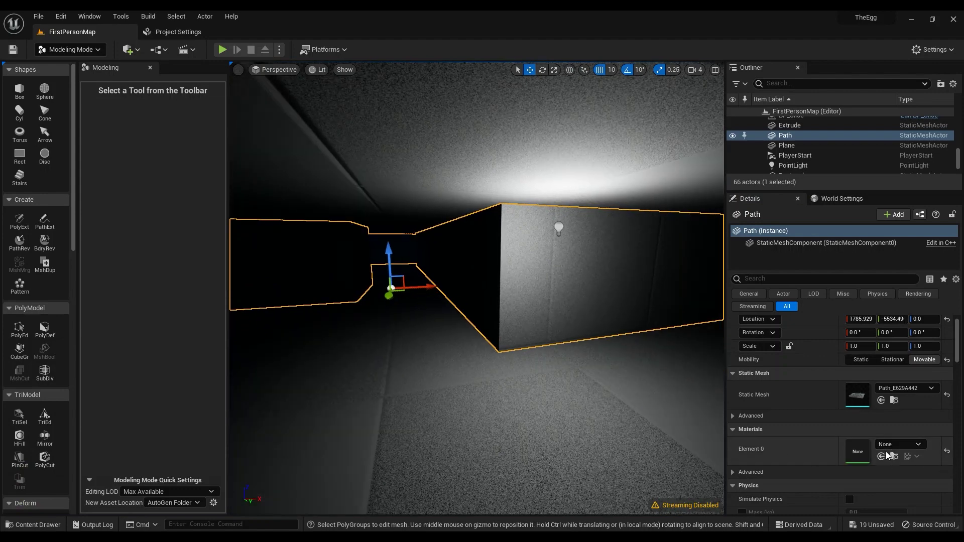
# - Open Quixel Bridge through the add-content options and search its library for "wall"
pyautogui.click(33, 525)
pyautogui.click(29, 350)
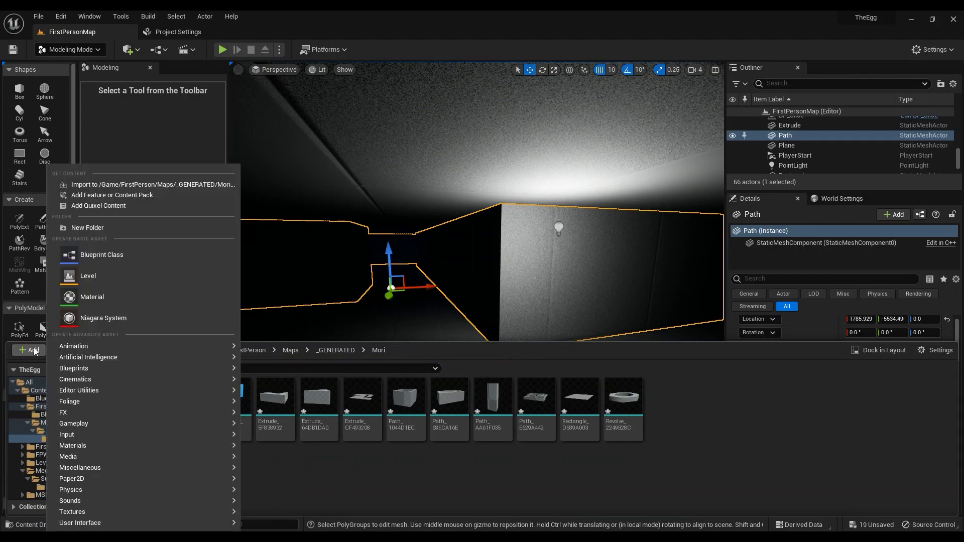
pyautogui.click(106, 205)
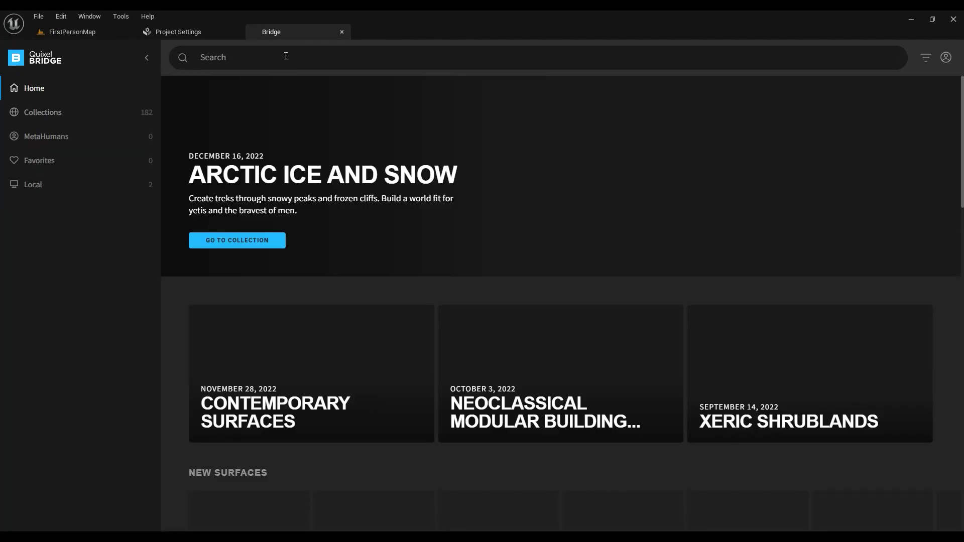
pyautogui.click(286, 56)
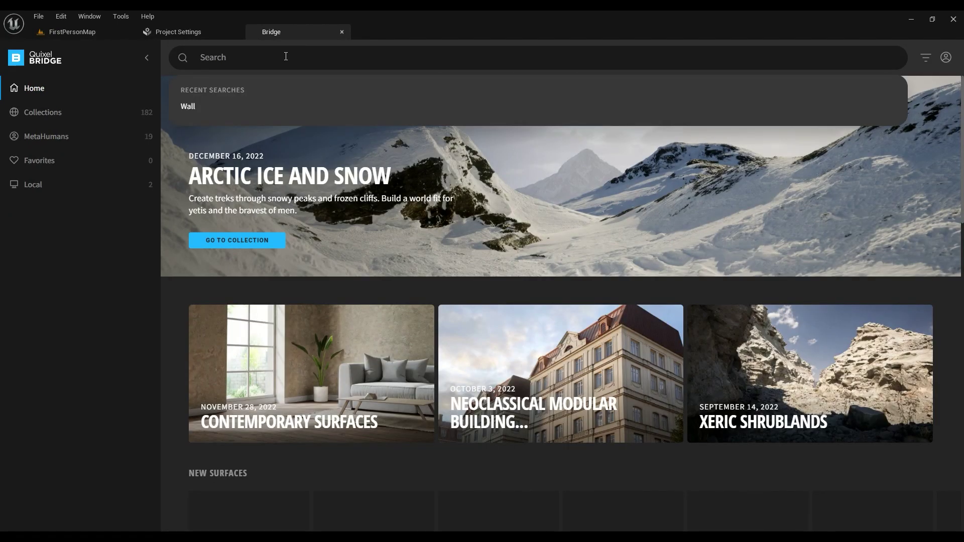
pyautogui.write('wall')
pyautogui.press('Return')
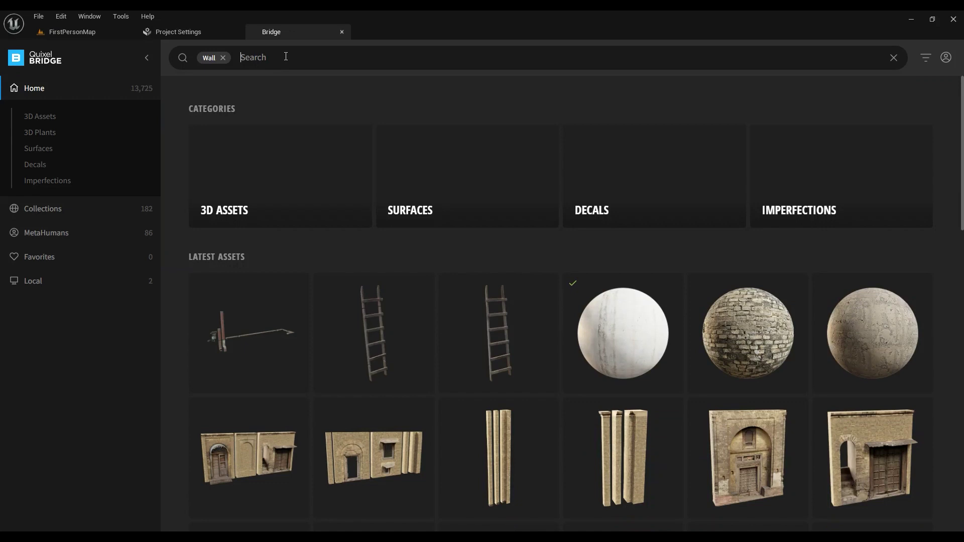
# - Narrow the results to brick surfaces, then download the Brick Wall surface in Low Quality and add it to the project
pyautogui.click(478, 176)
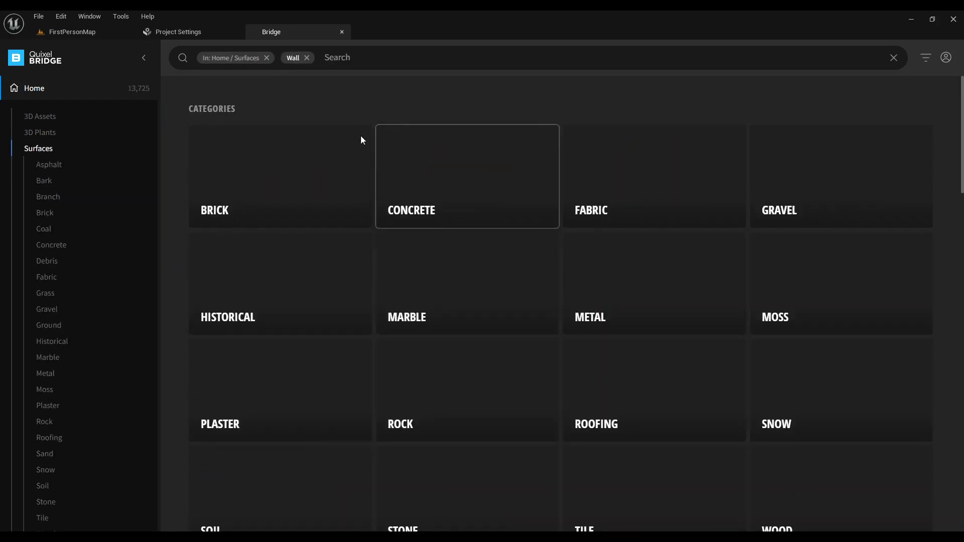
pyautogui.click(289, 193)
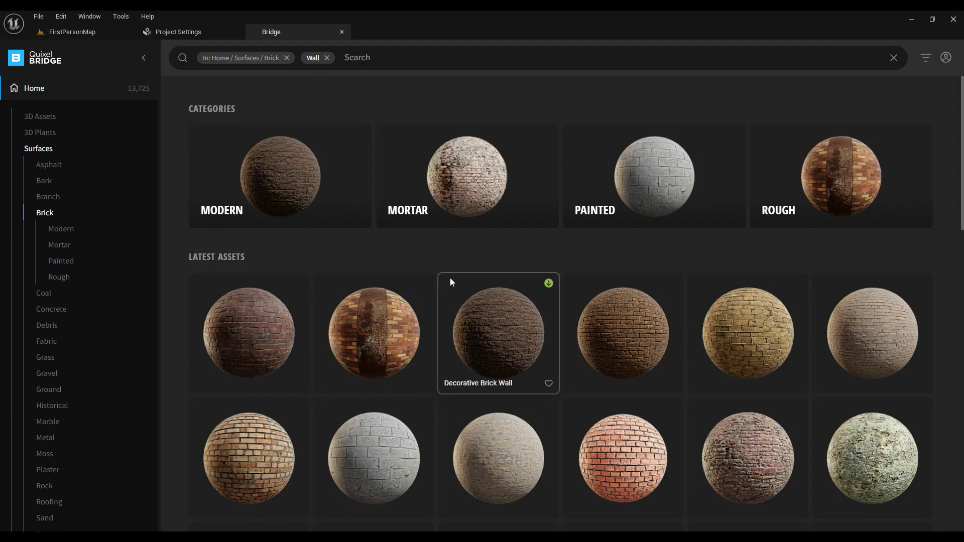
pyautogui.click(256, 321)
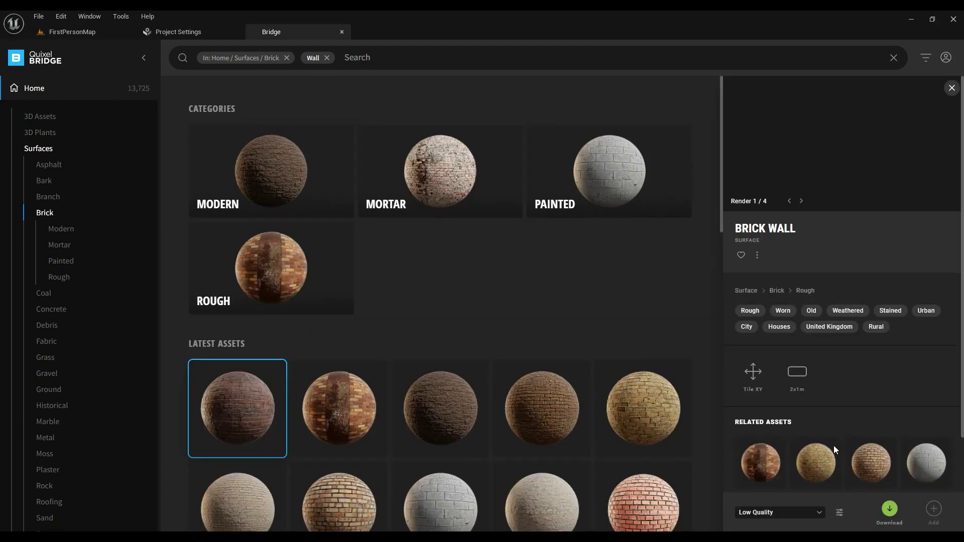
pyautogui.click(889, 510)
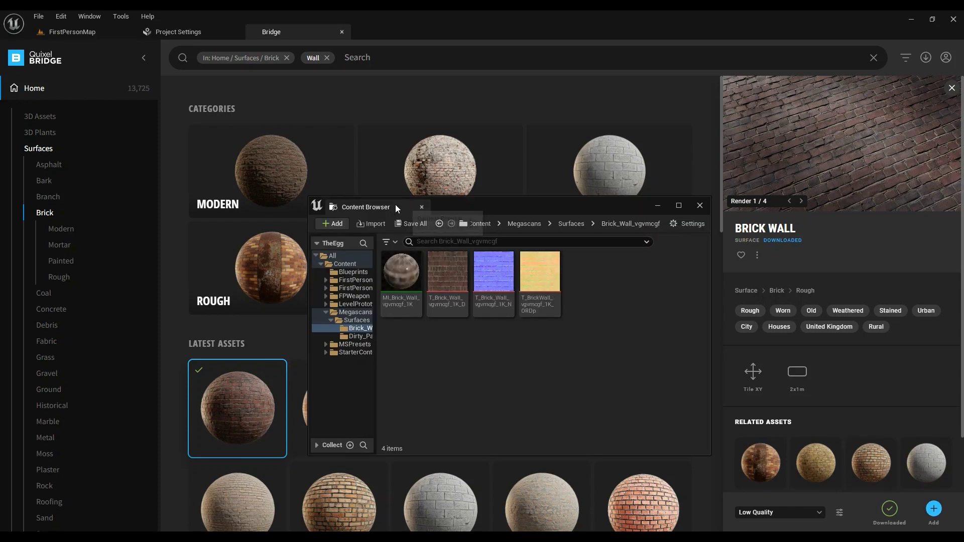
# - Dock the Content Browser beside the other editor tabs and assign the MI_Brick_Wall material to the wall mesh's Element 0
pyautogui.moveTo(391, 204); pyautogui.dragTo(364, 32)
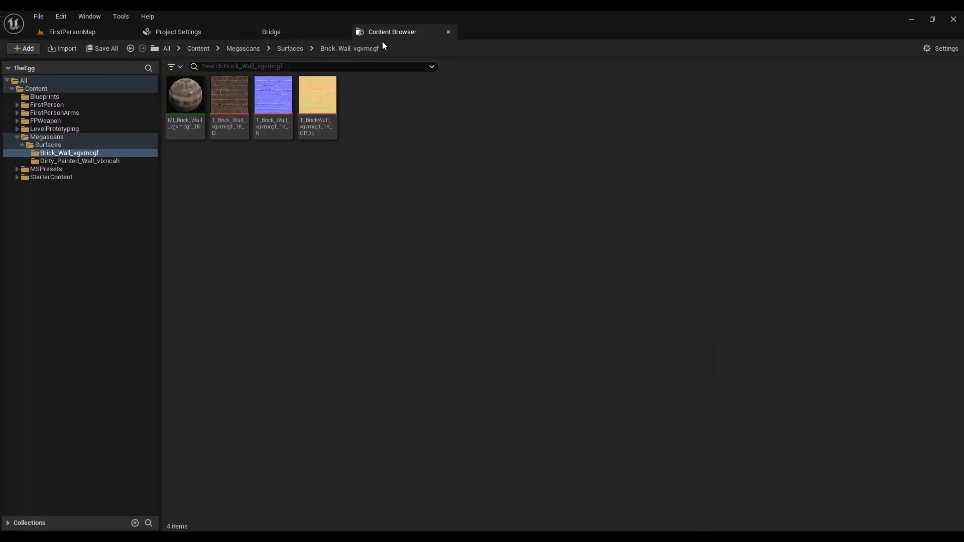
pyautogui.moveTo(187, 98); pyautogui.dragTo(885, 455)
pyautogui.moveTo(461, 318)
pyautogui.mouseDown(button='right')
pyautogui.moveTo(653, 317)
pyautogui.moveTo(463, 318)
pyautogui.mouseUp(button='right')
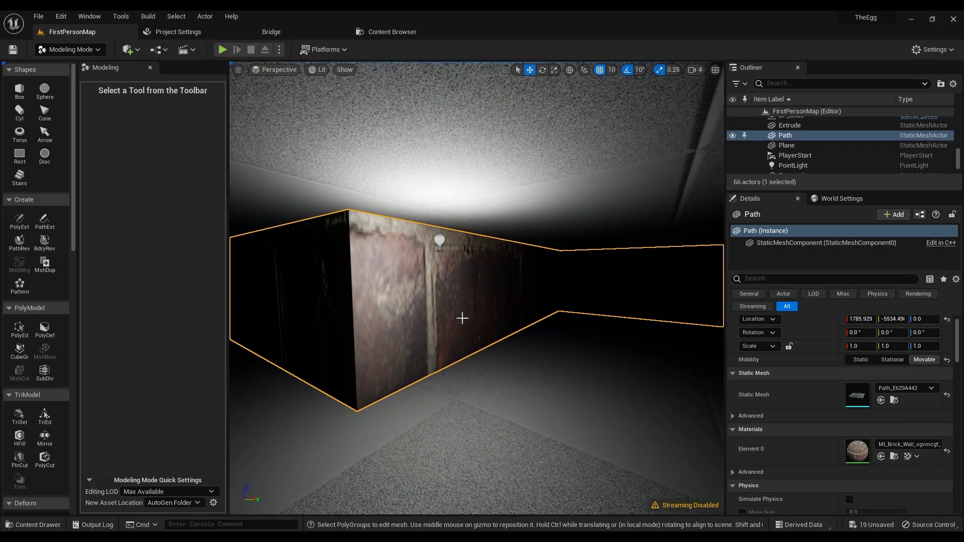
# - Apply the same MI_Brick_Wall material to the floor in the viewport
pyautogui.click(883, 456)
pyautogui.moveTo(199, 104); pyautogui.dragTo(485, 438)
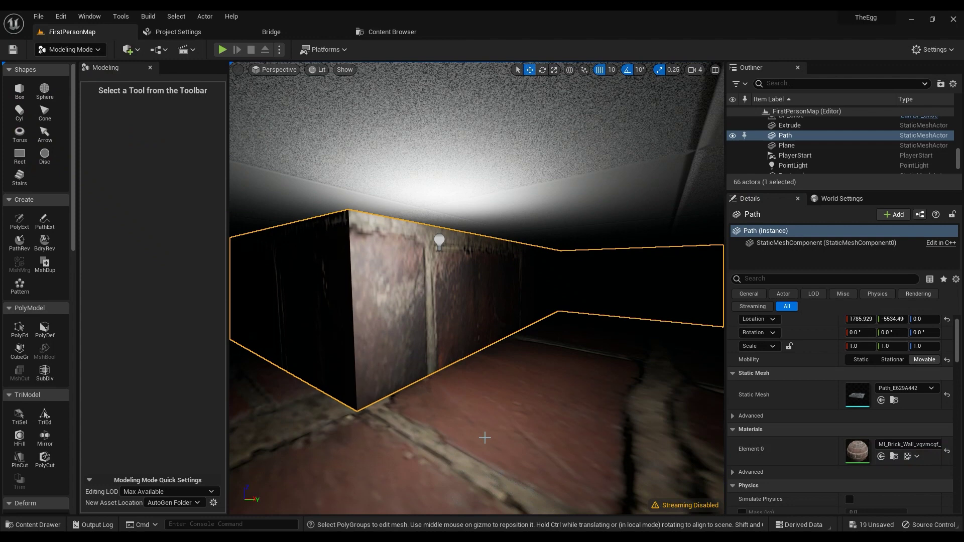
pyautogui.moveTo(485, 438); pyautogui.dragTo(485, 438, button='right')
# - Open the brick material instance, enable its tiling and offset override, and set Tiling X and Tiling Y to 10
pyautogui.doubleClick(857, 451)
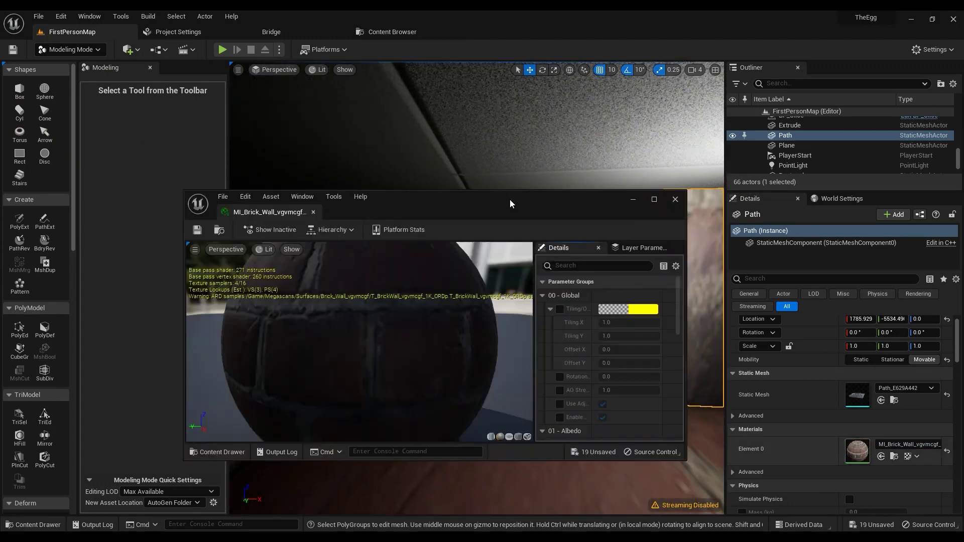
pyautogui.click(560, 309)
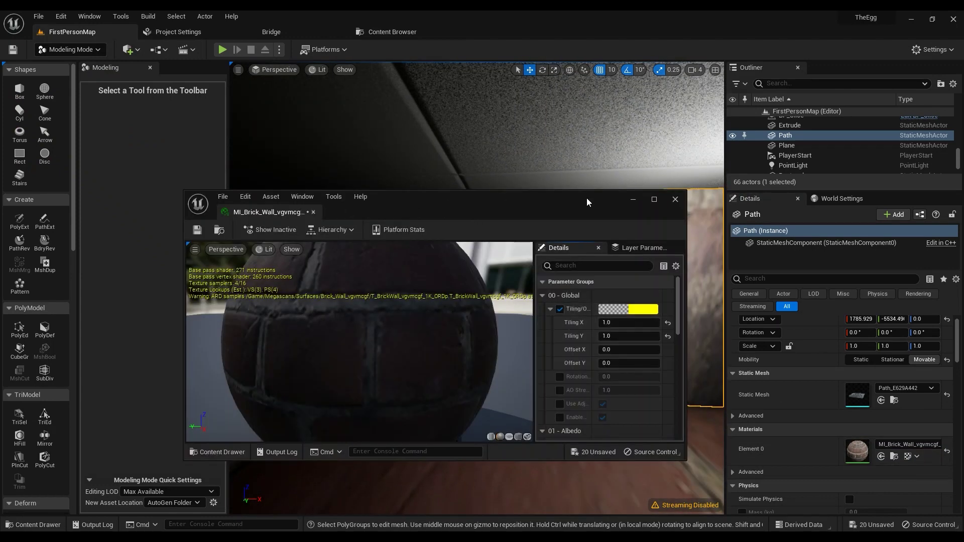
pyautogui.moveTo(586, 198); pyautogui.dragTo(447, 159)
pyautogui.write('10')
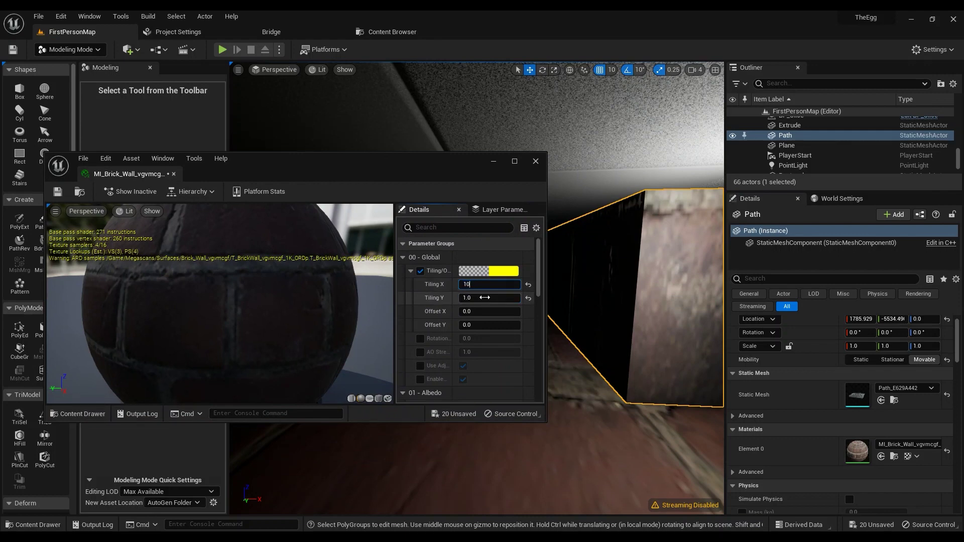
pyautogui.click(485, 298)
pyautogui.write('10')
pyautogui.press('Return')
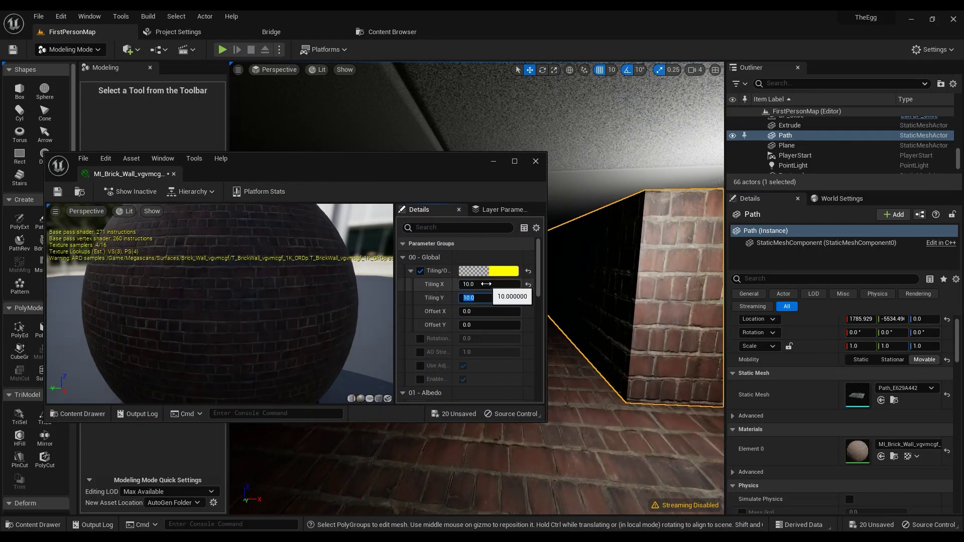
# - Set the brick material's Tiling Y to 20 and close the material instance editor
pyautogui.write('20')
pyautogui.press('Return')
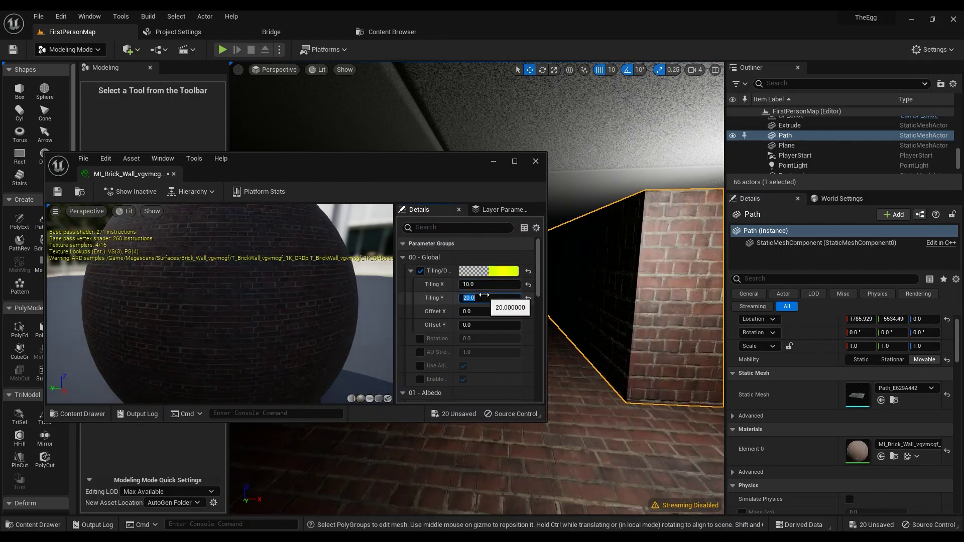
pyautogui.click(535, 162)
pyautogui.moveTo(514, 233); pyautogui.dragTo(482, 190, button='right')
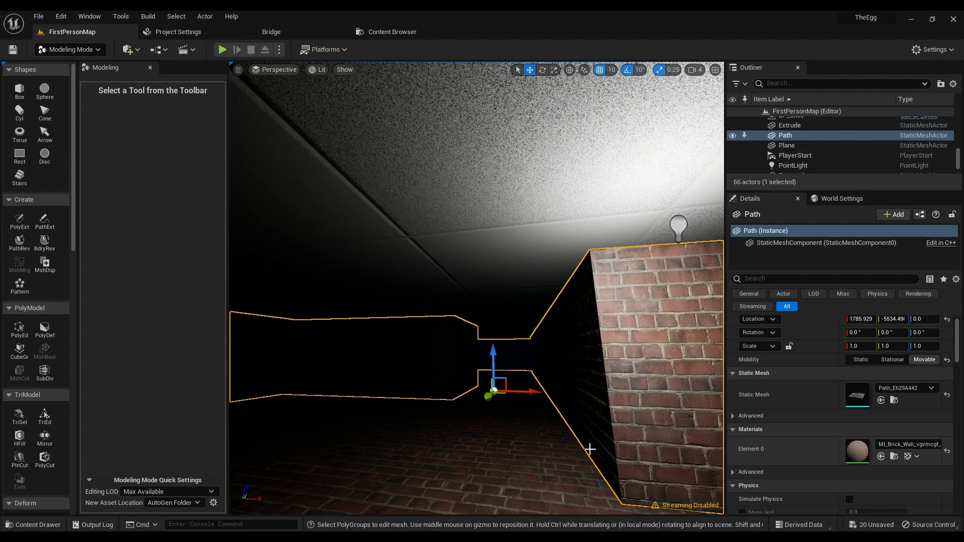
# - Apply the MI_Brick_Wall material to the ceiling mesh in the viewport
pyautogui.click(372, 33)
pyautogui.moveTo(185, 98); pyautogui.dragTo(420, 213)
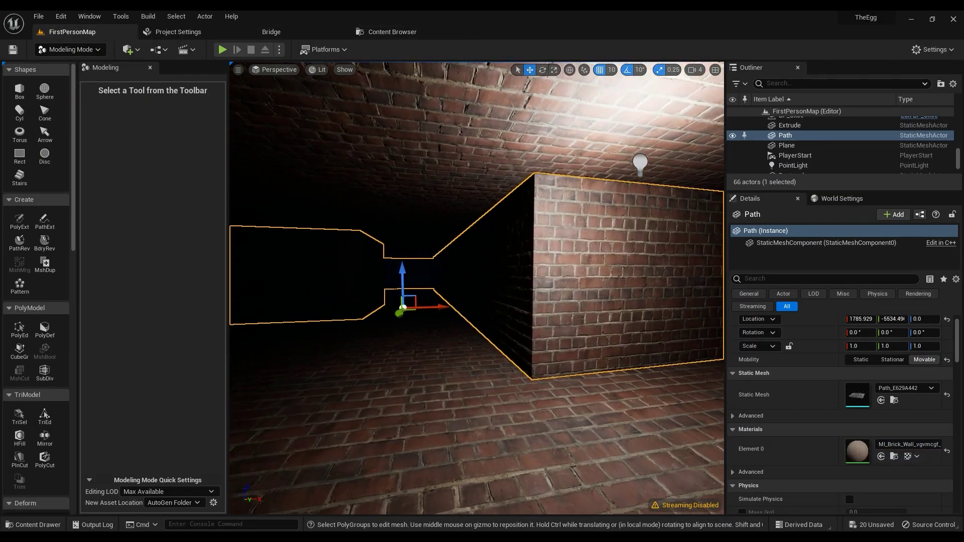
pyautogui.moveTo(420, 214); pyautogui.dragTo(382, 271, button='right')
pyautogui.press('e')
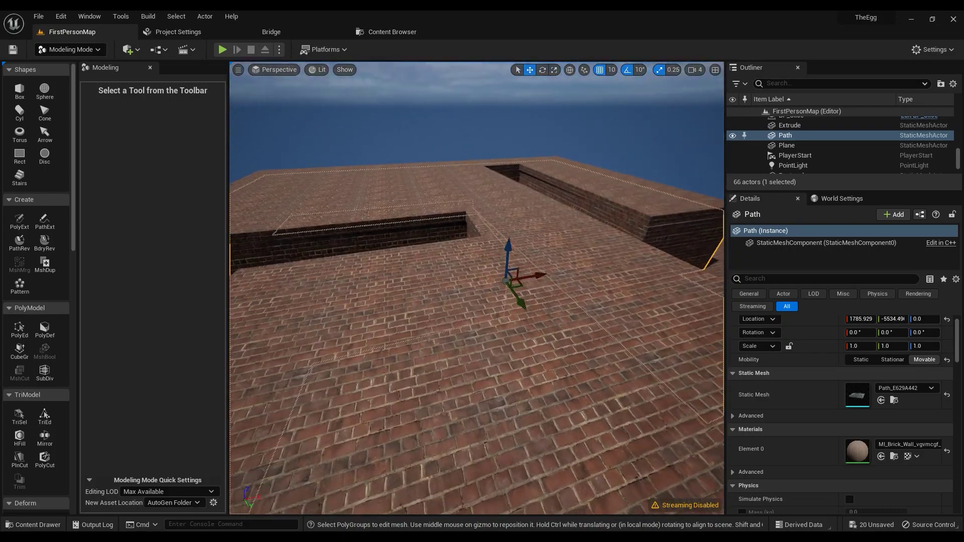
# - Slide the brick ceiling mesh aside to about X 6062.5, Y -5808.5, opening part of the area to the sky
pyautogui.moveTo(430, 236); pyautogui.dragTo(566, 169, button='right')
pyautogui.click(543, 287)
pyautogui.moveTo(518, 221); pyautogui.dragTo(708, 200)
pyautogui.moveTo(707, 200)
pyautogui.mouseDown(button='right')
pyautogui.moveTo(721, 206)
pyautogui.moveTo(703, 201)
pyautogui.mouseUp(button='right')
pyautogui.press('w')
pyautogui.moveTo(480, 289); pyautogui.dragTo(321, 251, button='right')
pyautogui.moveTo(470, 329); pyautogui.dragTo(548, 286, button='right')
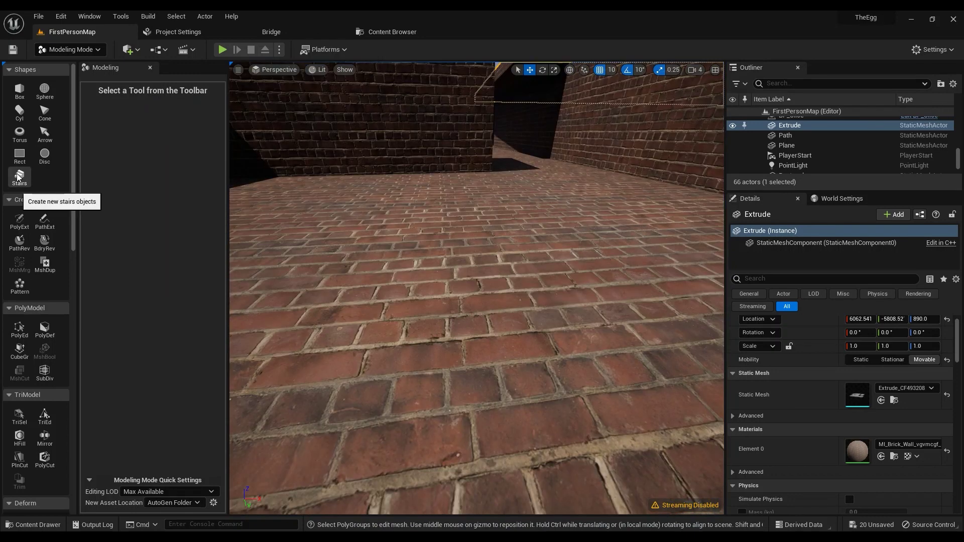
# - Place stairs on the brick floor as Linear type with 27 steps and a step width of about 174.31
pyautogui.click(18, 174)
pyautogui.click(20, 178)
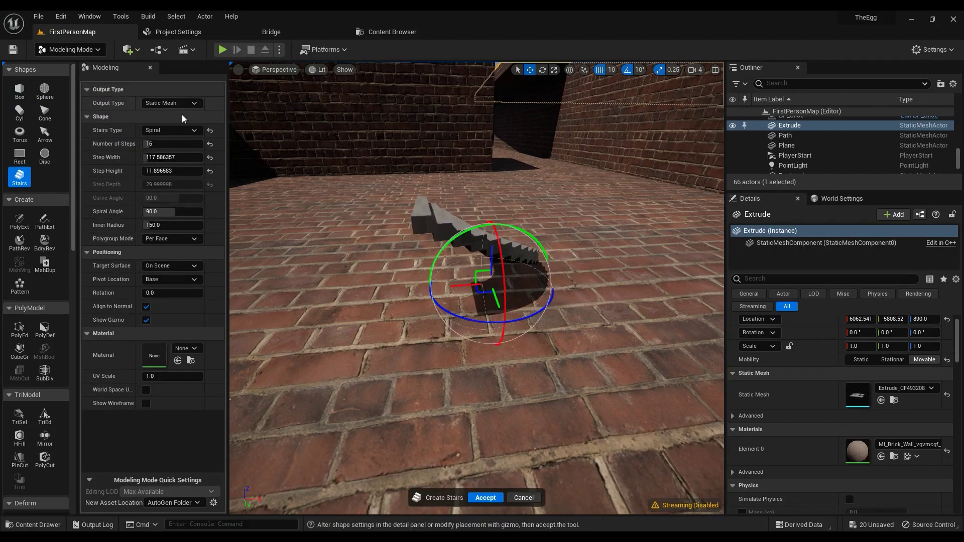
pyautogui.moveTo(462, 269); pyautogui.dragTo(513, 296, button='right')
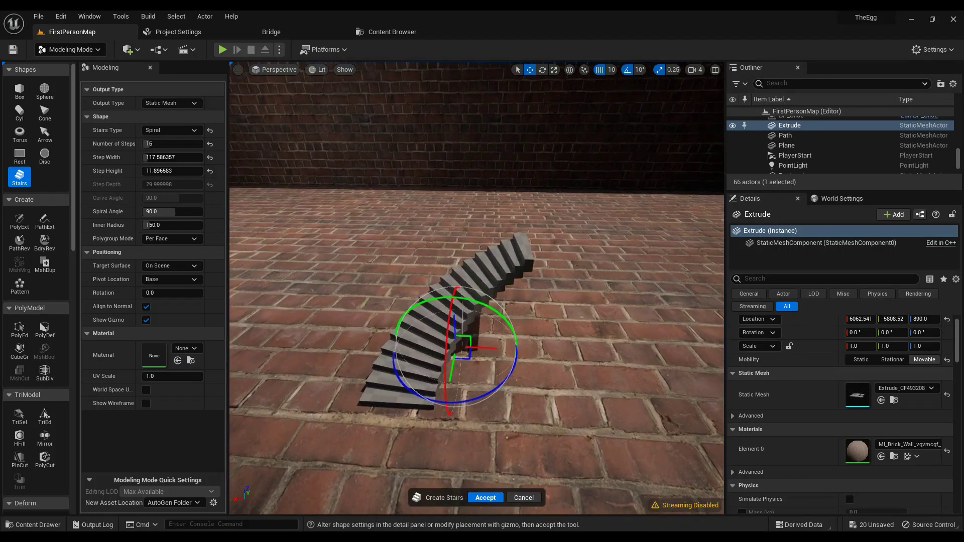
pyautogui.click(173, 130)
pyautogui.click(159, 142)
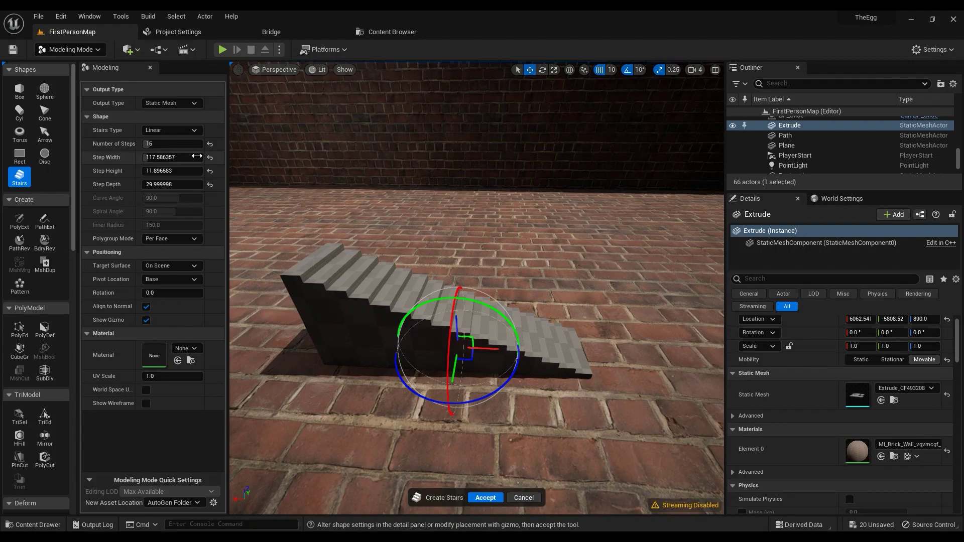
pyautogui.moveTo(170, 144)
pyautogui.mouseDown()
pyautogui.moveTo(183, 144)
pyautogui.moveTo(173, 157)
pyautogui.mouseUp()
pyautogui.moveTo(352, 226); pyautogui.dragTo(254, 214, button='right')
# - Switch the stairs type to Floating and back to Linear
pyautogui.click(168, 130)
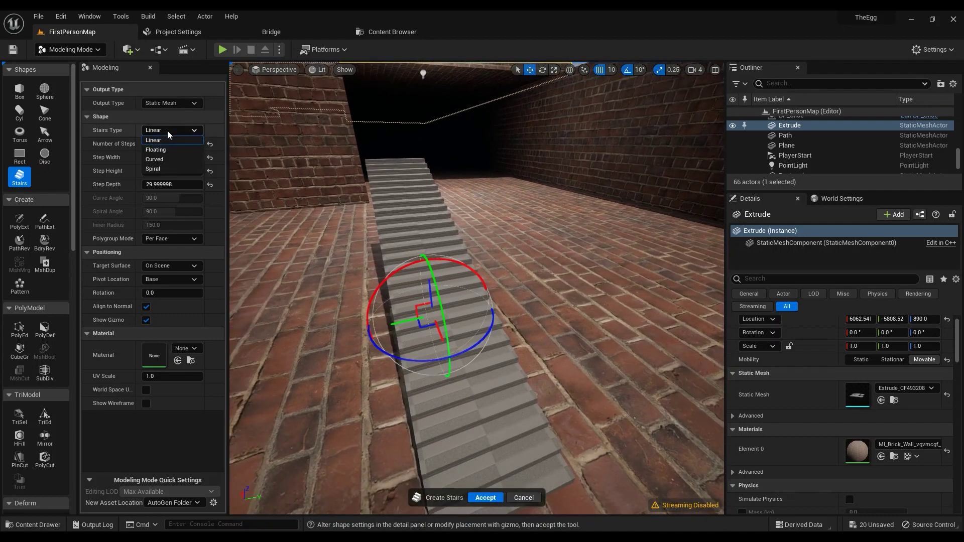
pyautogui.click(156, 150)
pyautogui.click(175, 132)
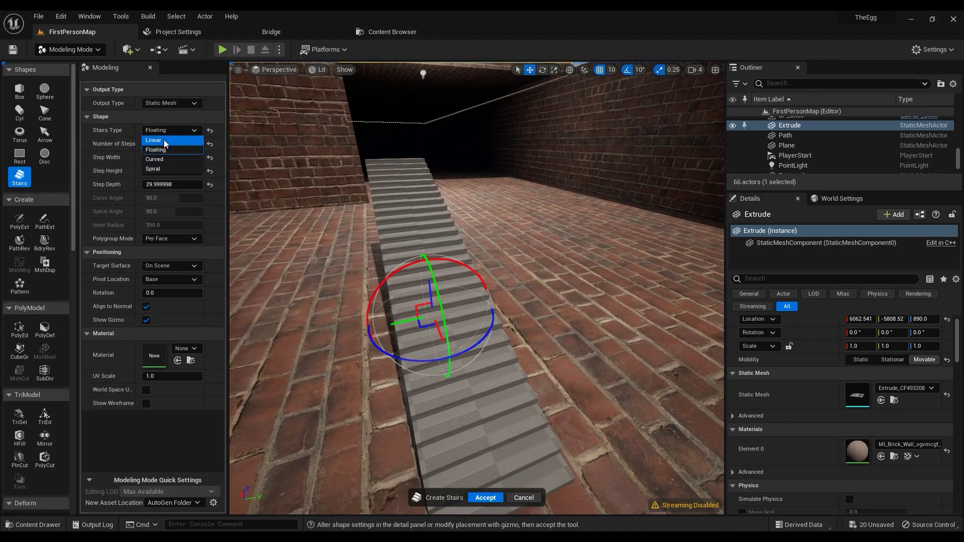
pyautogui.click(155, 141)
# - Set the stairs' output type to Volume, create them, and inspect the resulting volume from several sides
pyautogui.click(171, 103)
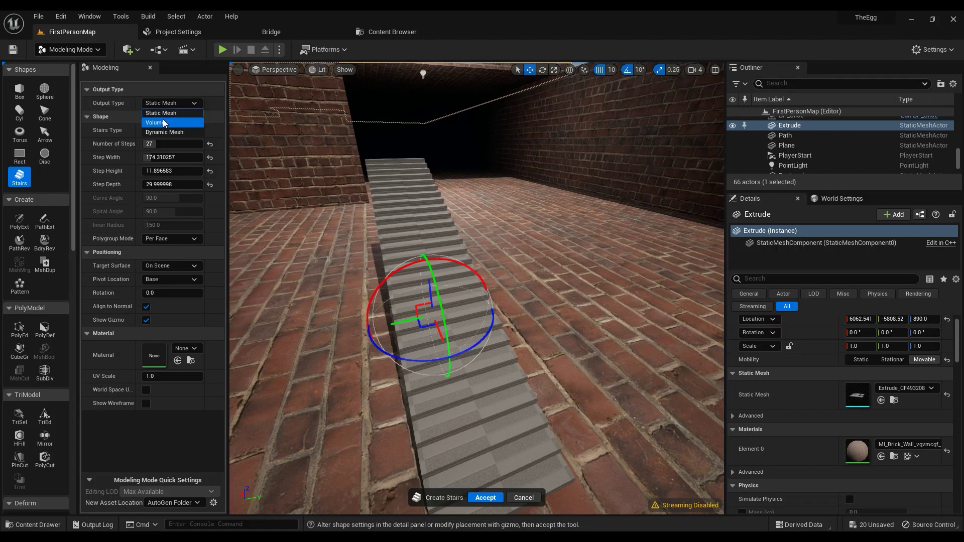
pyautogui.moveTo(478, 331)
pyautogui.mouseDown(button='right')
pyautogui.moveTo(432, 326)
pyautogui.moveTo(478, 316)
pyautogui.mouseUp(button='right')
pyautogui.click(173, 104)
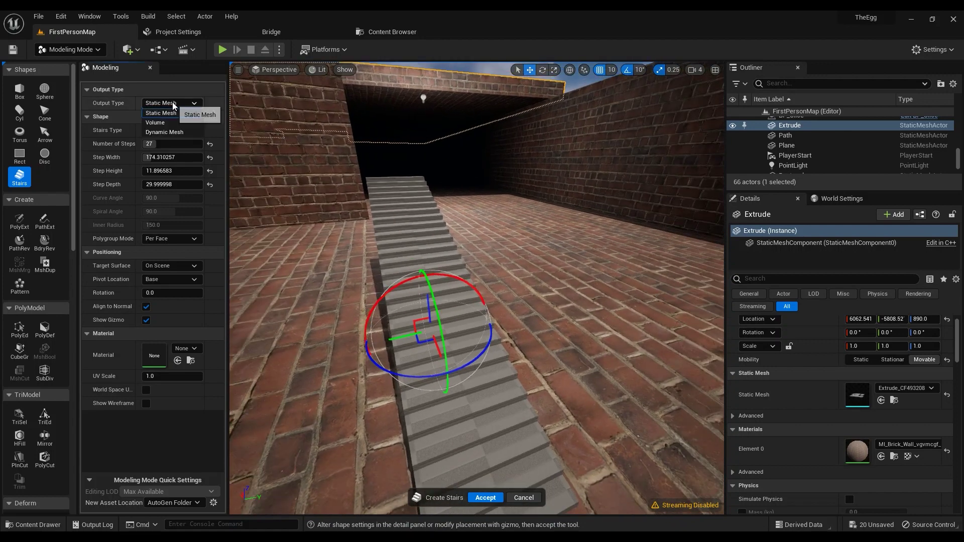
pyautogui.click(169, 123)
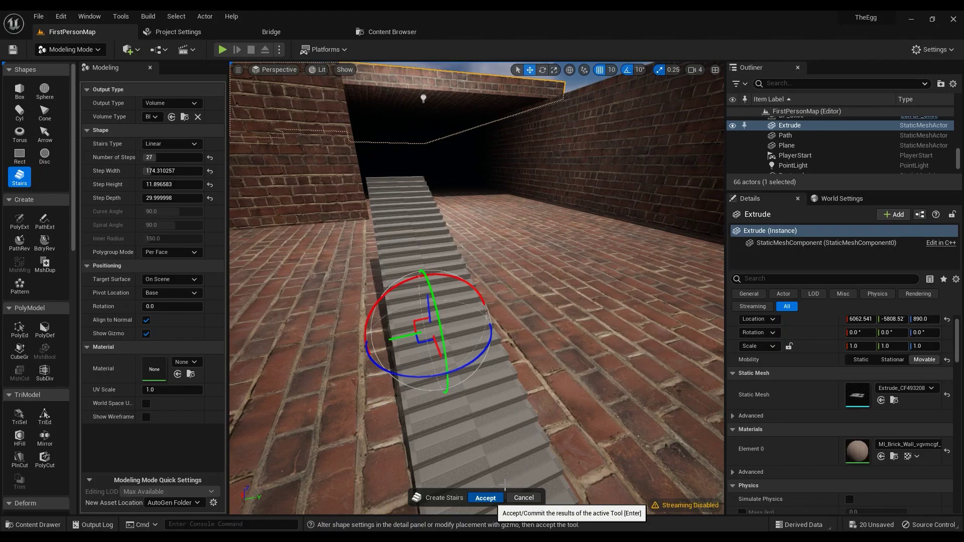
pyautogui.click(497, 497)
pyautogui.moveTo(506, 404); pyautogui.dragTo(795, 185, button='right')
pyautogui.moveTo(523, 248); pyautogui.dragTo(686, 353, button='right')
pyautogui.moveTo(578, 380); pyautogui.dragTo(650, 380, button='right')
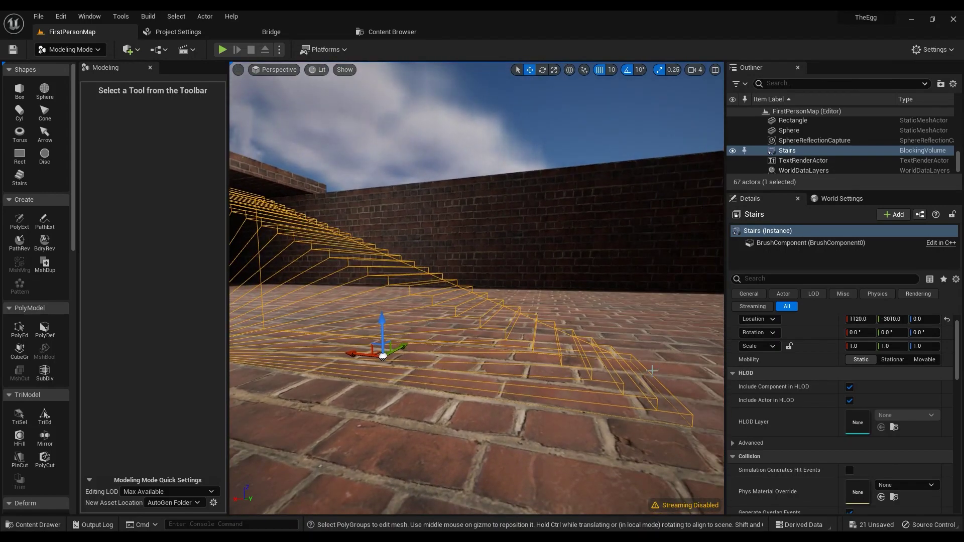
pyautogui.moveTo(409, 282); pyautogui.dragTo(459, 367, button='right')
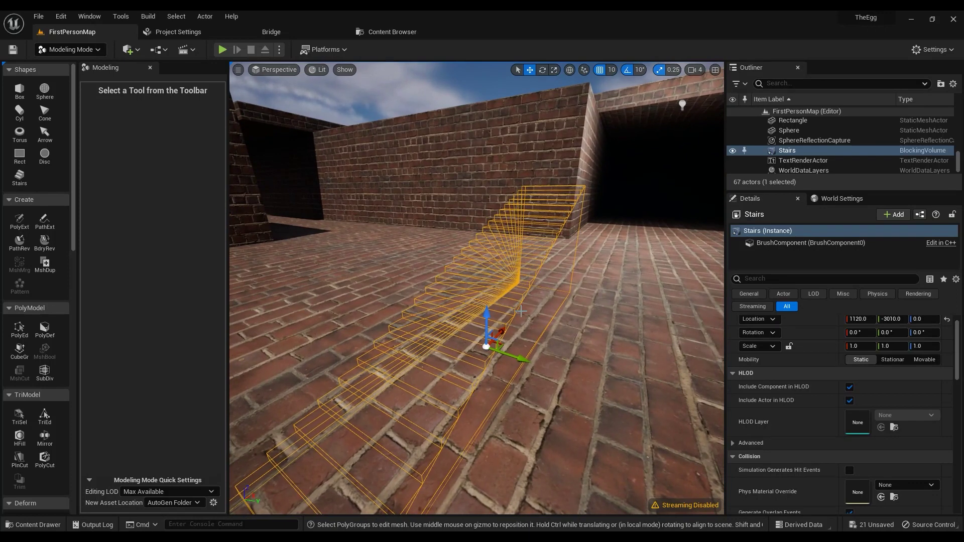
pyautogui.moveTo(506, 419); pyautogui.dragTo(639, 338, button='right')
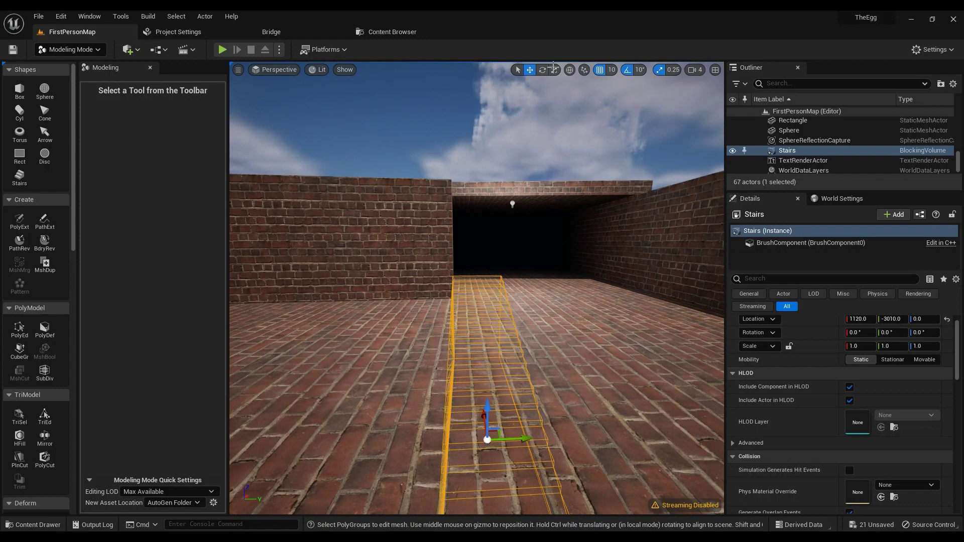